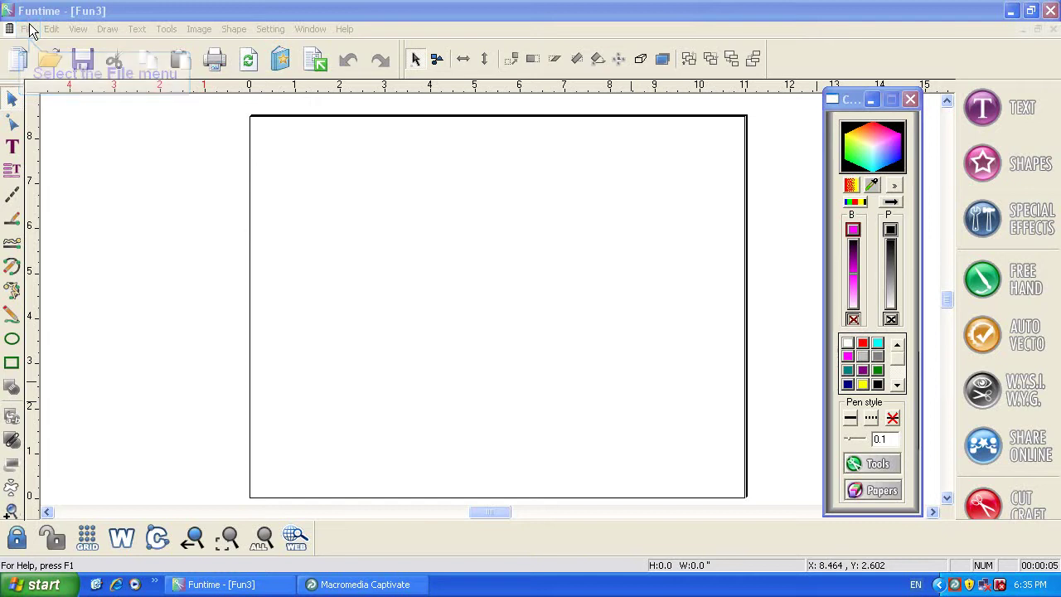
Step: Import the image small_bearb&W.jpg from the Todo folder in My Documents
left_click(30, 28)
mouse_move(124, 174)
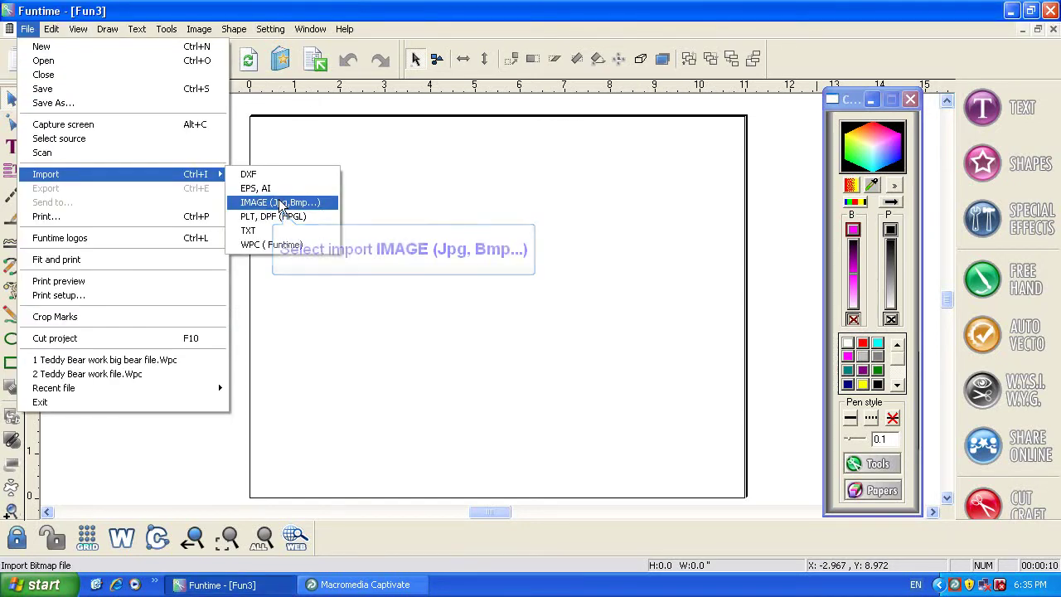
left_click(280, 203)
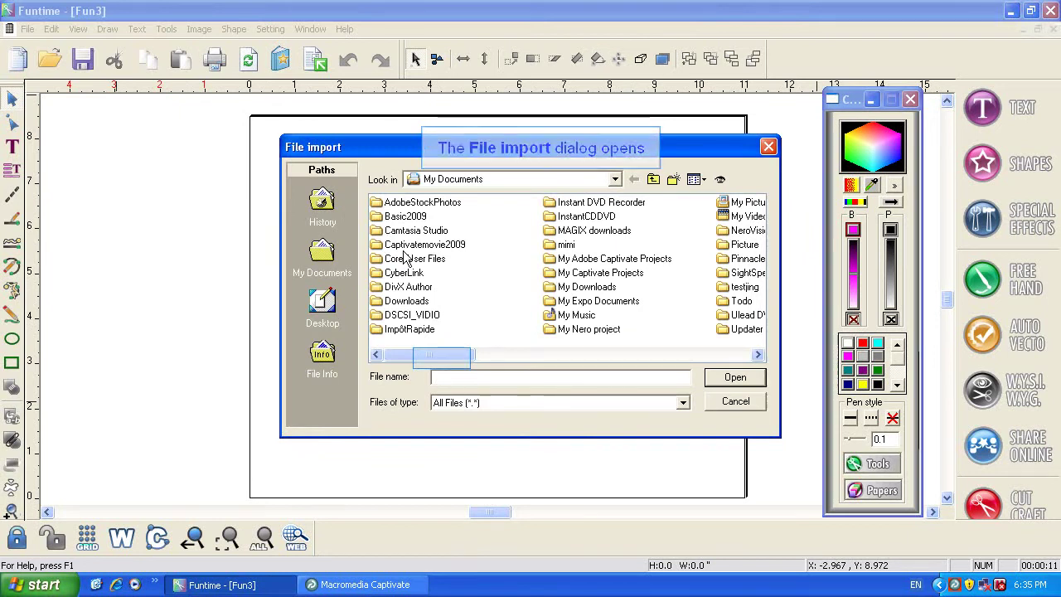
left_click_drag(431, 355, 530, 358)
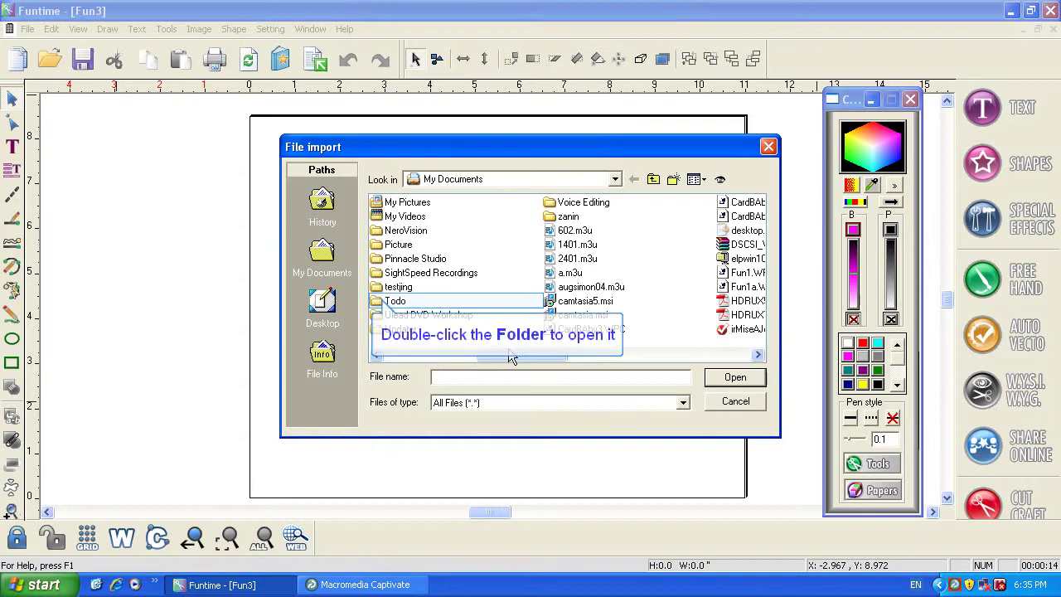
double_click(394, 301)
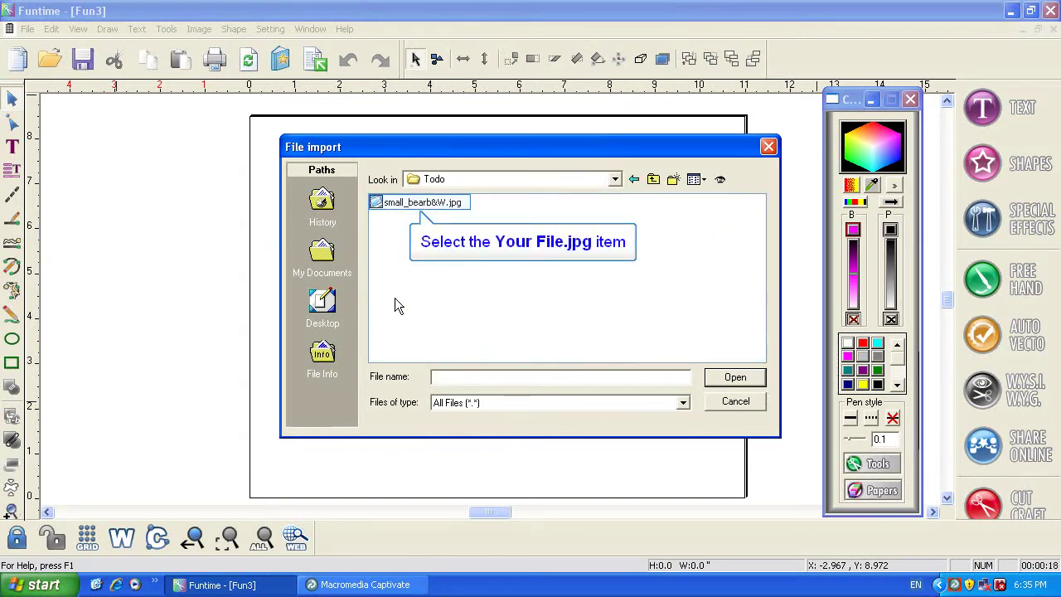
double_click(392, 202)
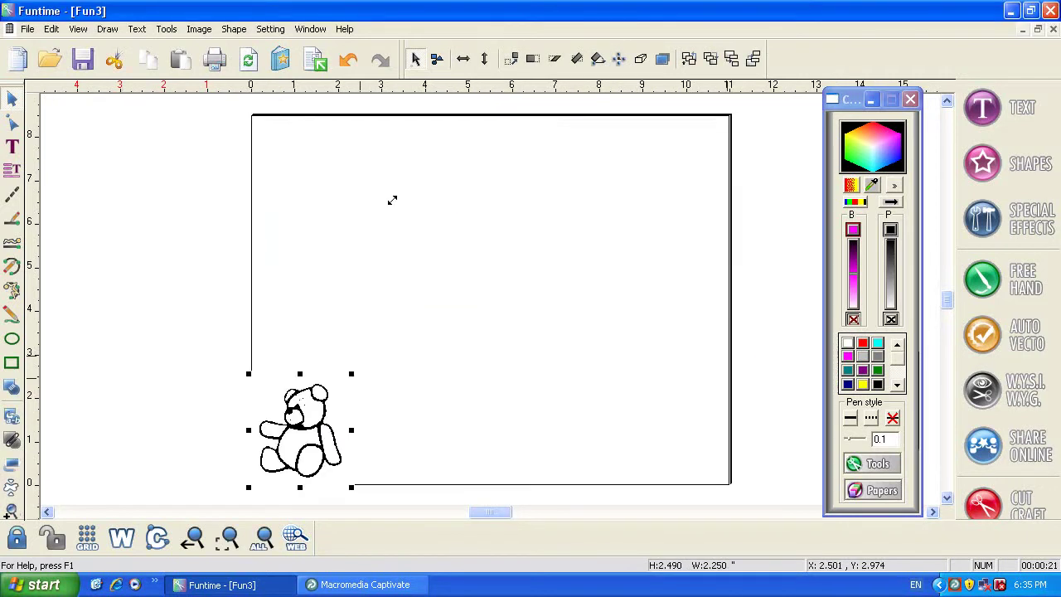
Step: Enlarge the bear image to about 7.5 in high by 6.8 in wide and move it toward the page centre
left_click_drag(358, 370, 548, 264)
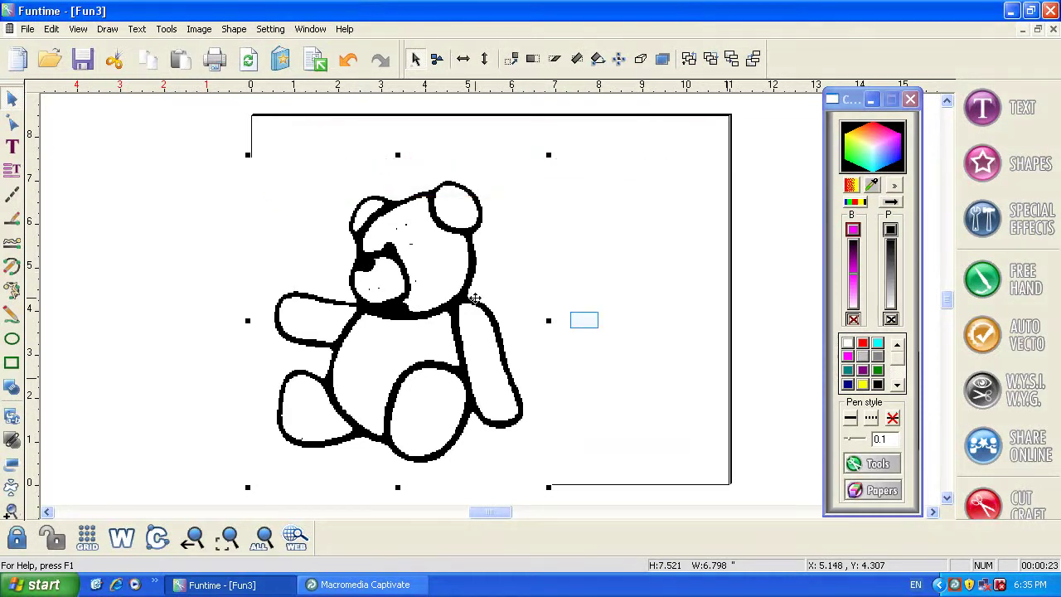
left_click_drag(401, 308, 481, 300)
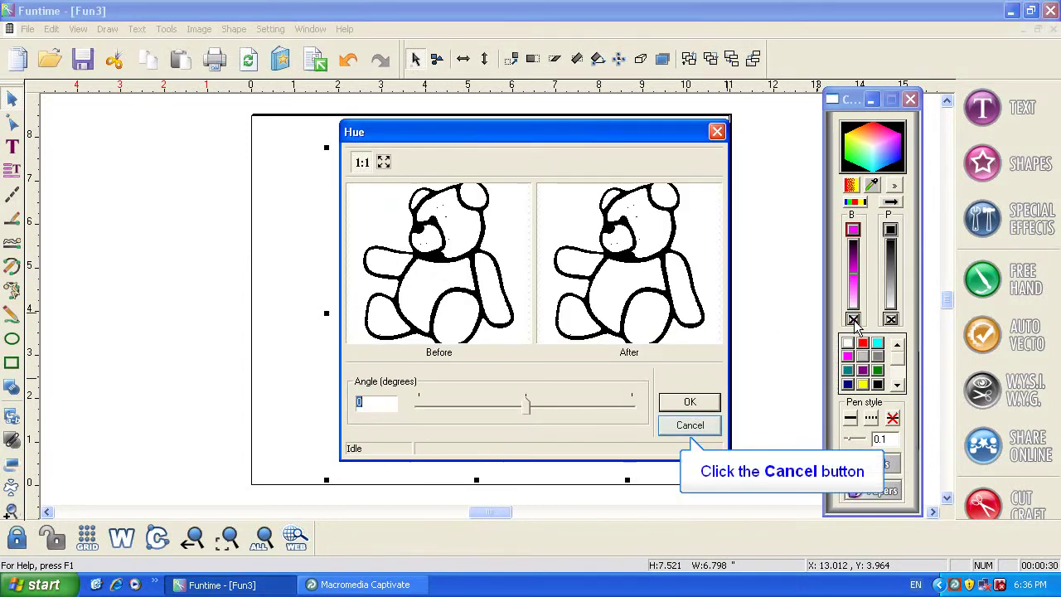
left_click(690, 424)
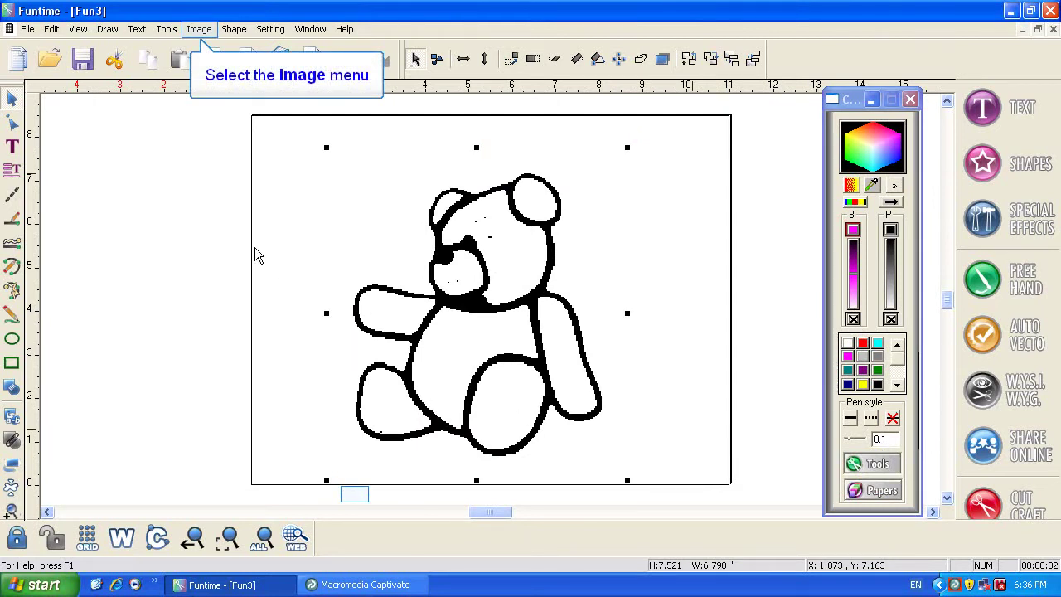
Step: Recolour the bear's black outline magenta with the Paint Pail of the vectorization Edition tool
left_click(200, 30)
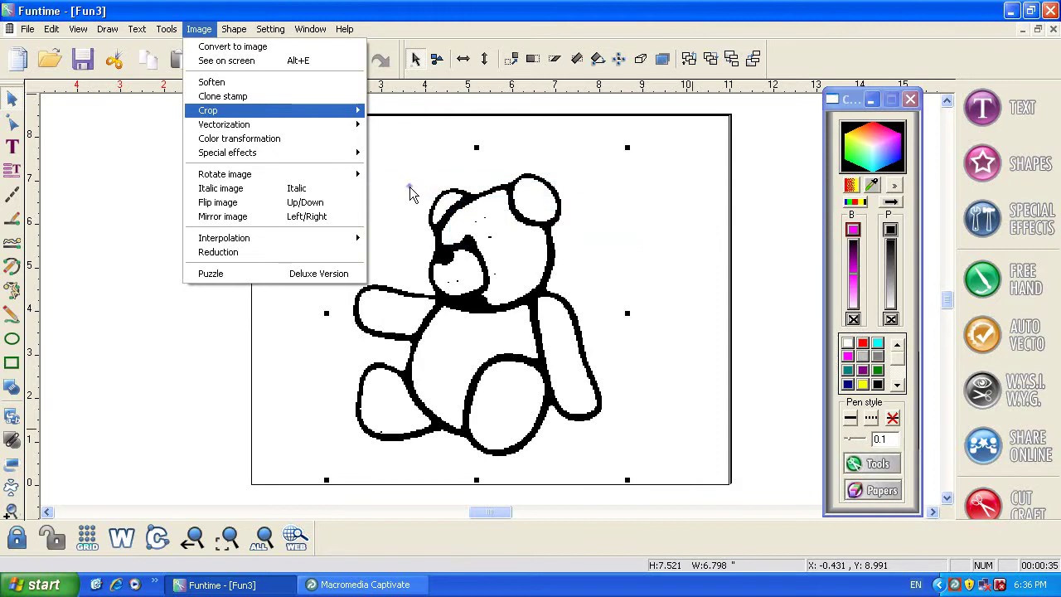
mouse_move(411, 192)
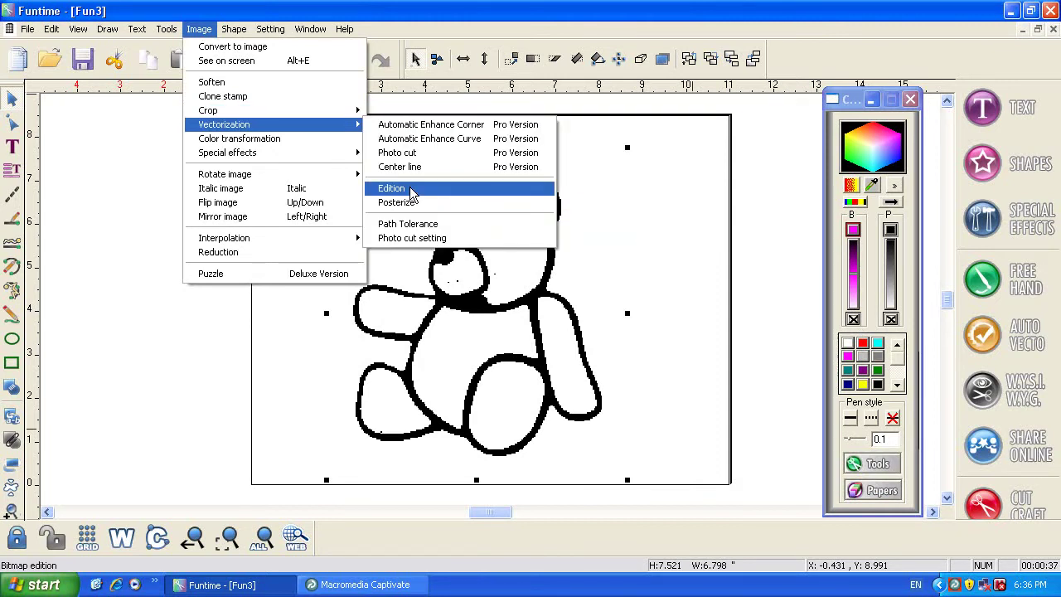
left_click(409, 189)
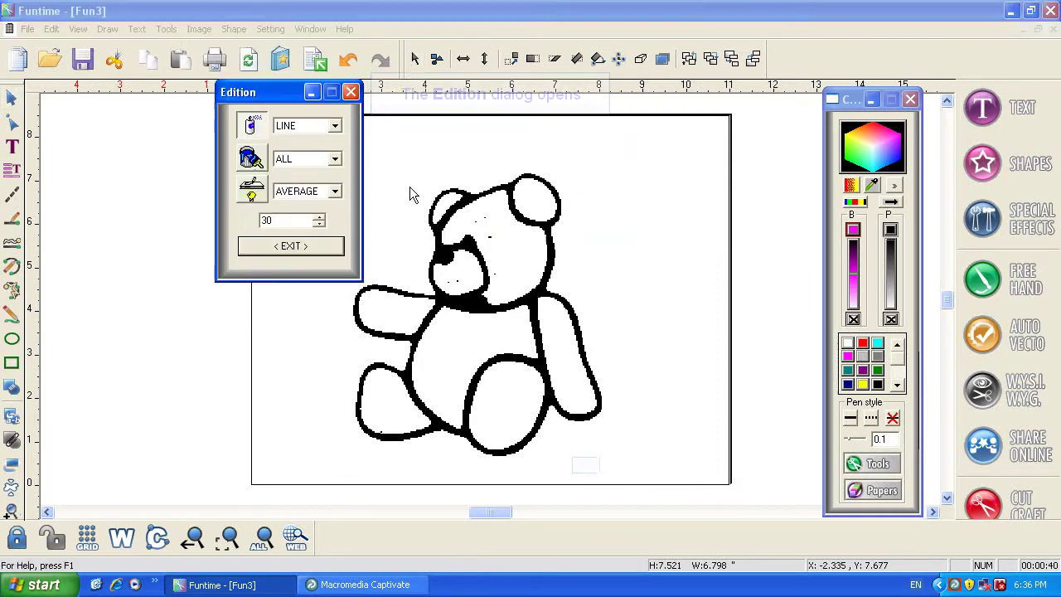
left_click(250, 157)
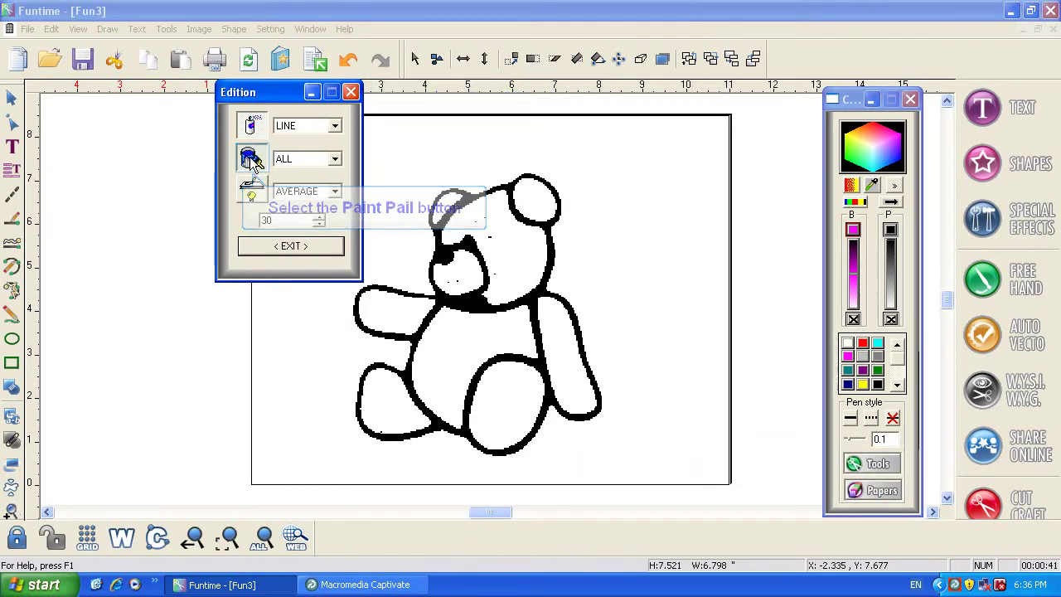
left_click(444, 307)
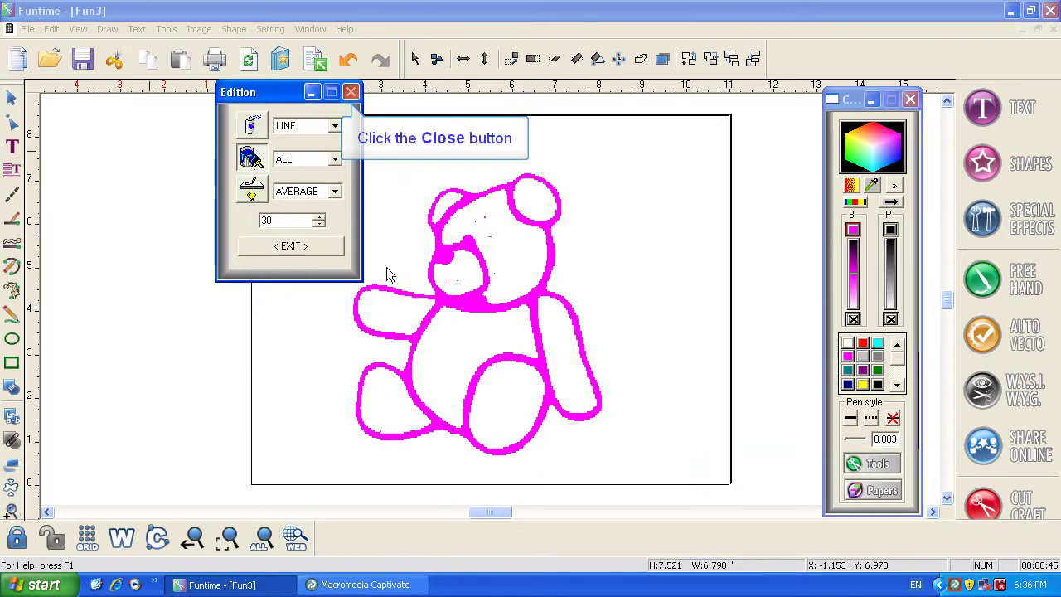
left_click(351, 92)
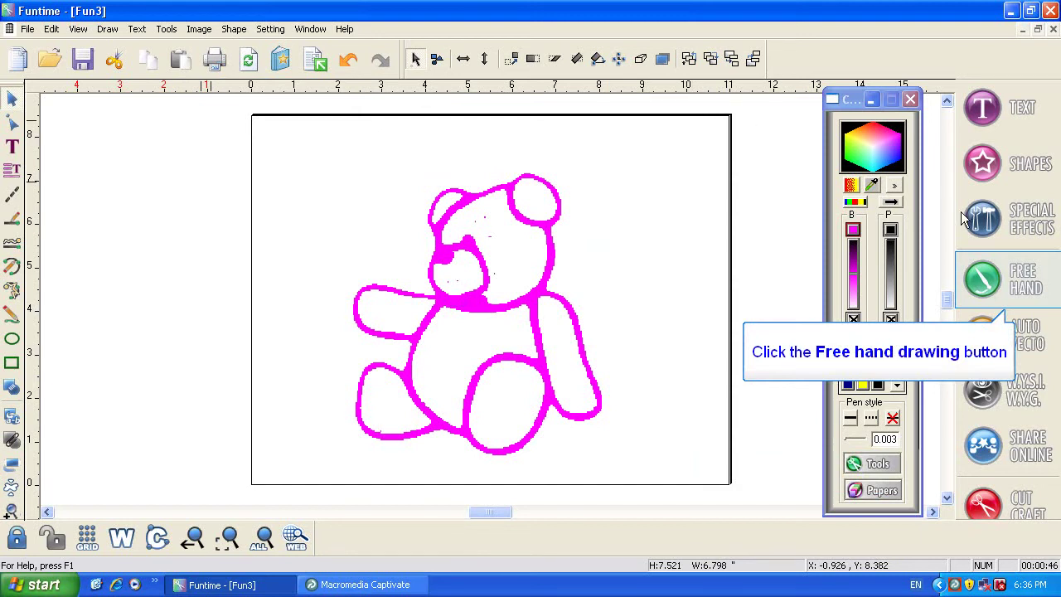
Step: Trace the bear's ears, head, chin and muzzle freehand in black with the third brush size
left_click(988, 284)
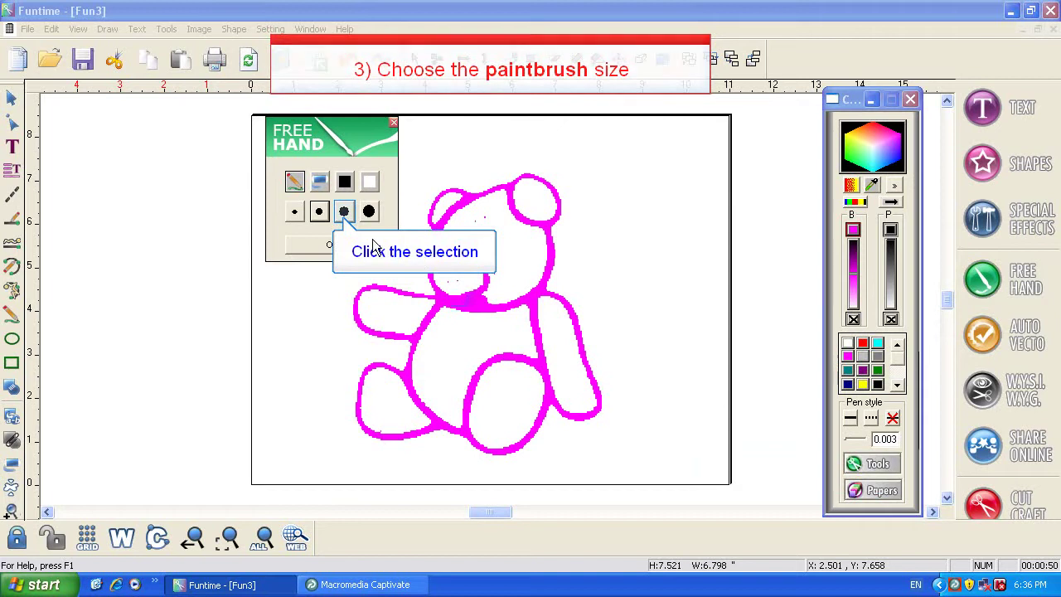
left_click(344, 212)
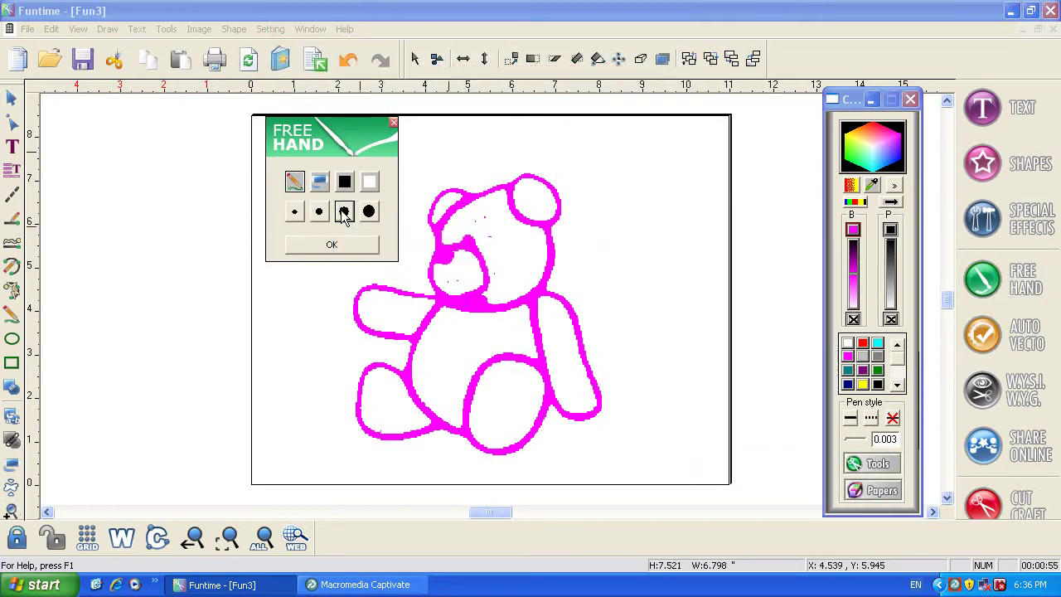
mouse_move(437, 247)
left_mouse_down()
mouse_move(433, 209)
mouse_move(447, 187)
mouse_move(528, 177)
mouse_move(514, 189)
left_mouse_up()
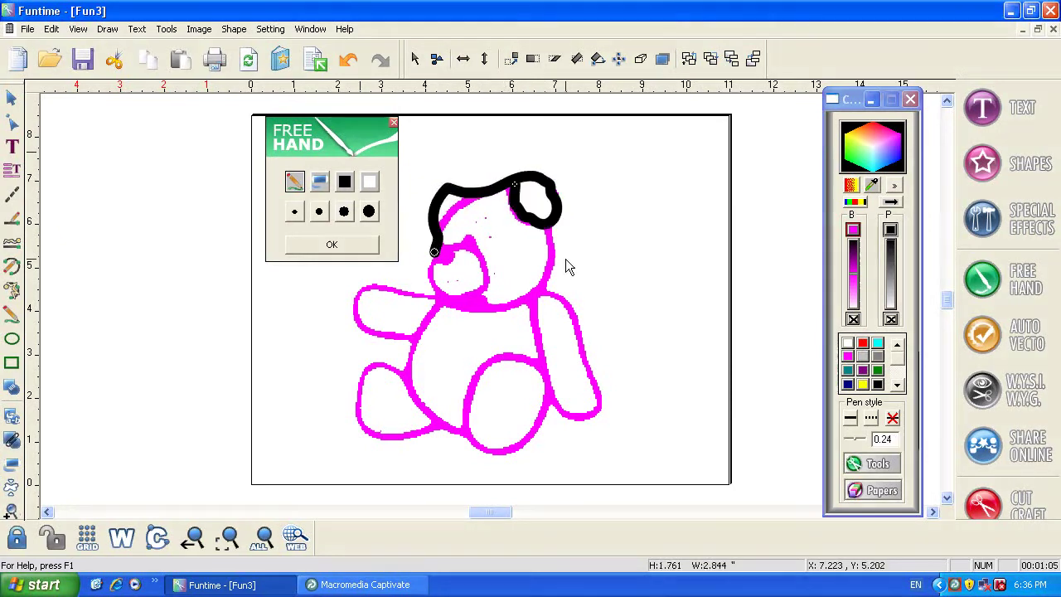
mouse_move(547, 227)
left_mouse_down()
mouse_move(557, 282)
mouse_move(542, 297)
mouse_move(510, 314)
mouse_move(445, 300)
left_mouse_up()
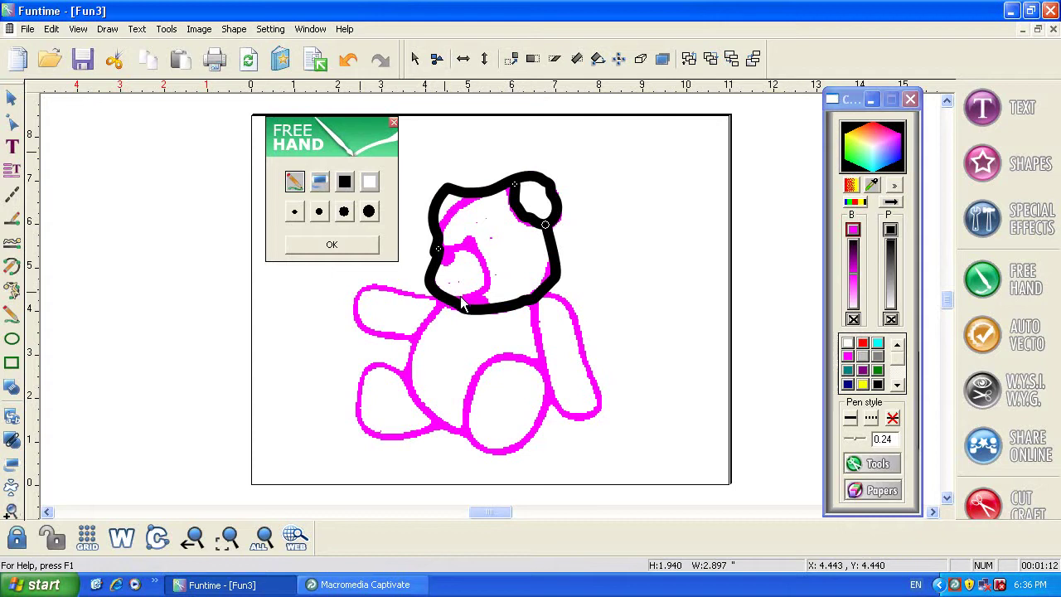
left_click_drag(457, 299, 479, 306)
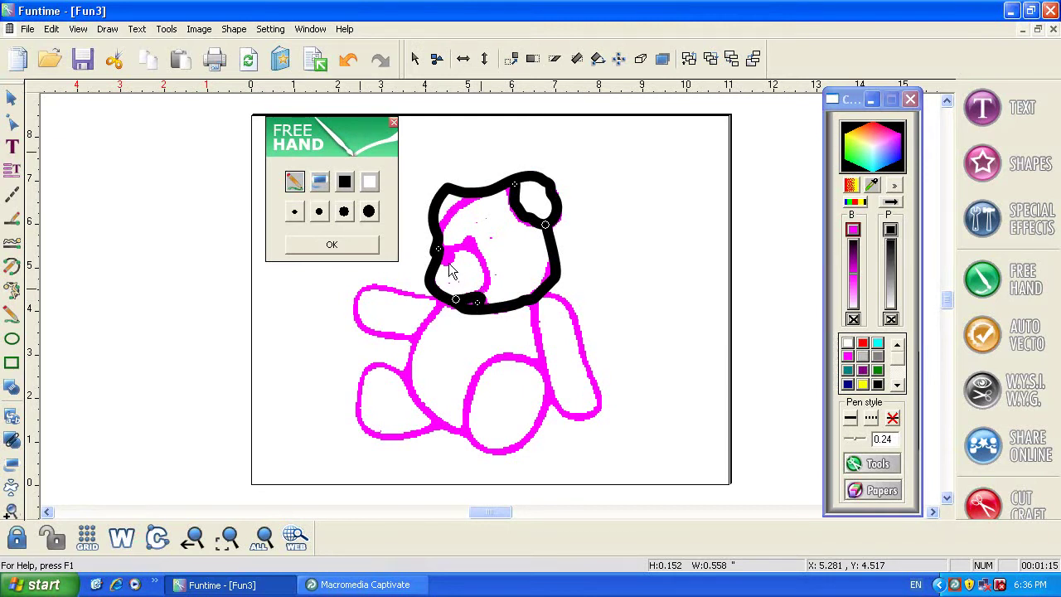
mouse_move(442, 247)
left_mouse_down()
mouse_move(476, 250)
mouse_move(481, 303)
left_mouse_up()
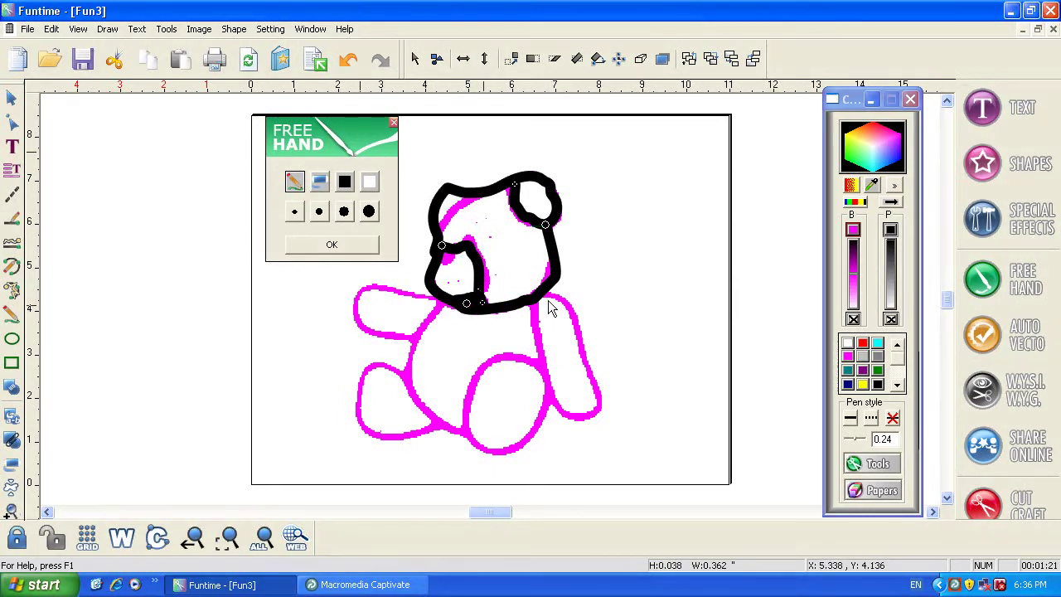
Step: Trace the bear's arms, legs and body freehand over the magenta outline with the same thick brush
mouse_move(544, 292)
left_mouse_down()
mouse_move(571, 319)
mouse_move(591, 372)
mouse_move(591, 414)
mouse_move(572, 421)
mouse_move(541, 295)
left_mouse_up()
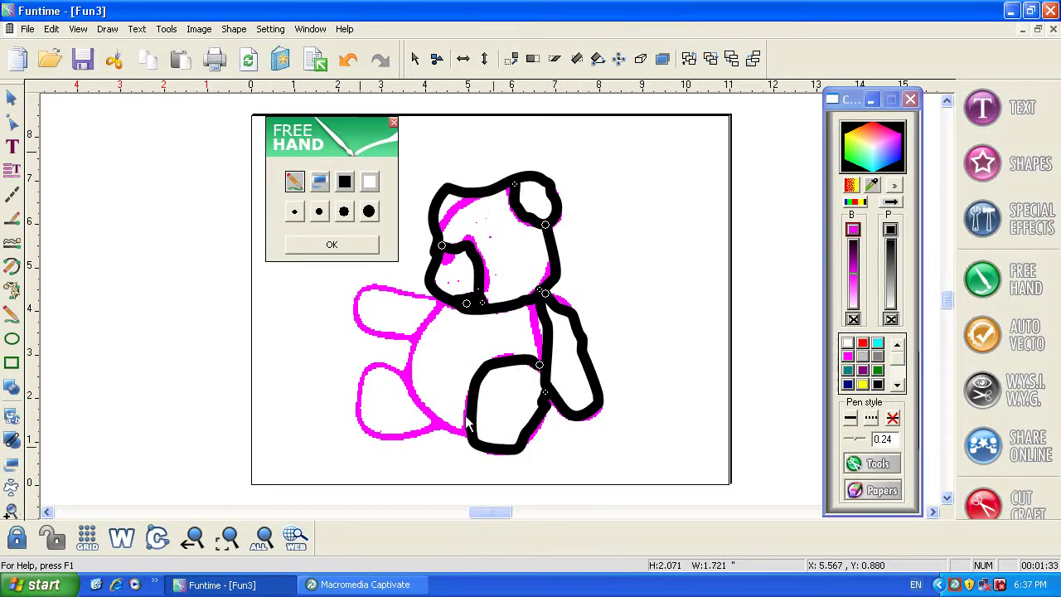
mouse_move(468, 436)
left_mouse_down()
mouse_move(445, 434)
mouse_move(407, 397)
mouse_move(400, 364)
mouse_move(438, 297)
left_mouse_up()
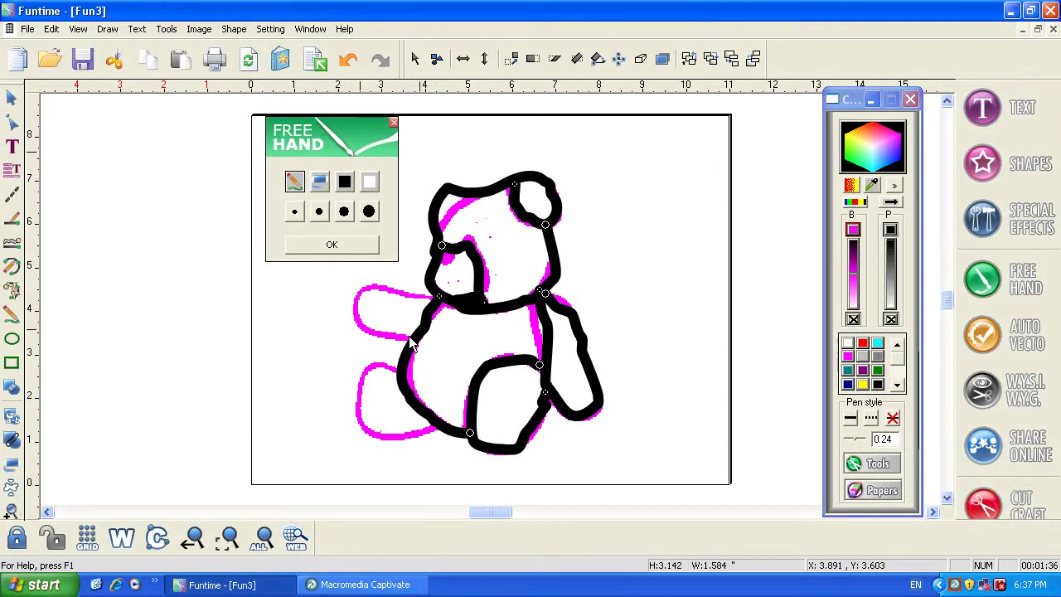
mouse_move(412, 346)
left_mouse_down()
mouse_move(372, 333)
mouse_move(353, 298)
mouse_move(389, 290)
mouse_move(423, 304)
mouse_move(427, 321)
left_mouse_up()
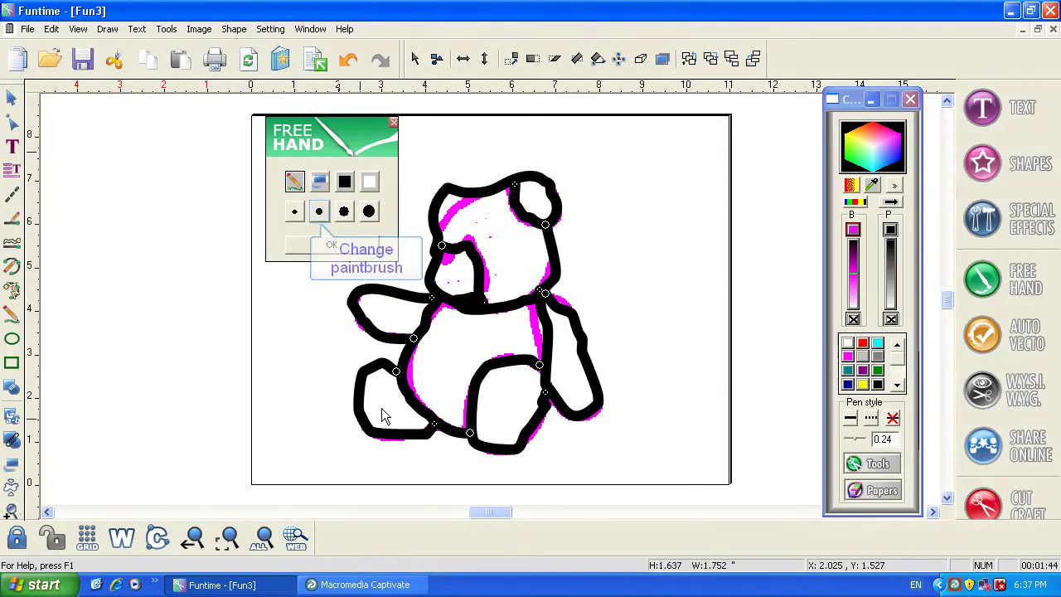
Step: Draw a pad outline inside each of the bear's feet with the thinner second brush size
left_click(319, 211)
mouse_move(382, 387)
left_mouse_down()
mouse_move(388, 425)
mouse_move(406, 418)
mouse_move(390, 394)
left_mouse_up()
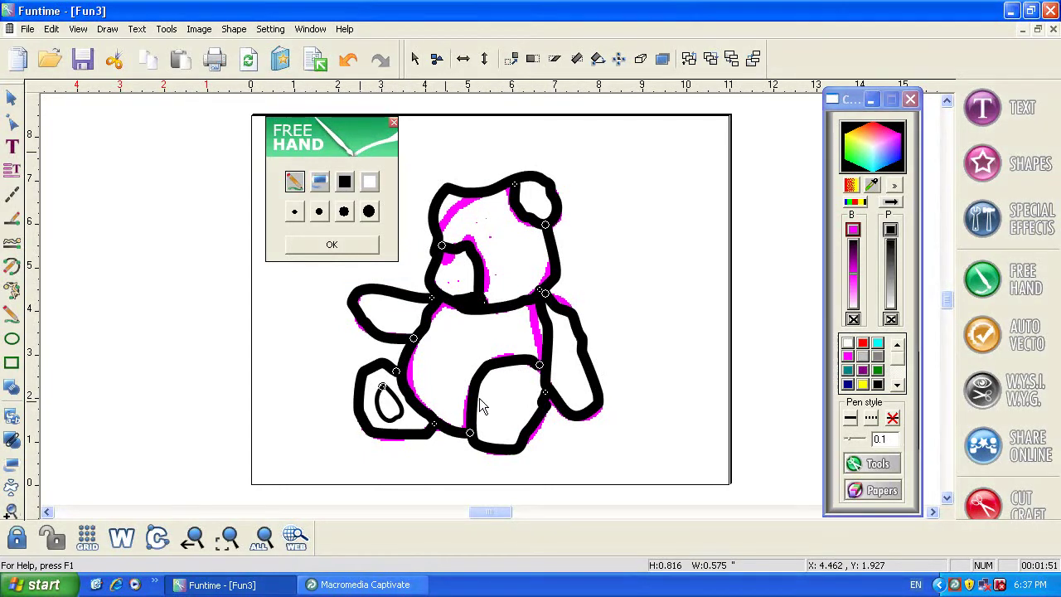
left_click_drag(501, 385, 499, 382)
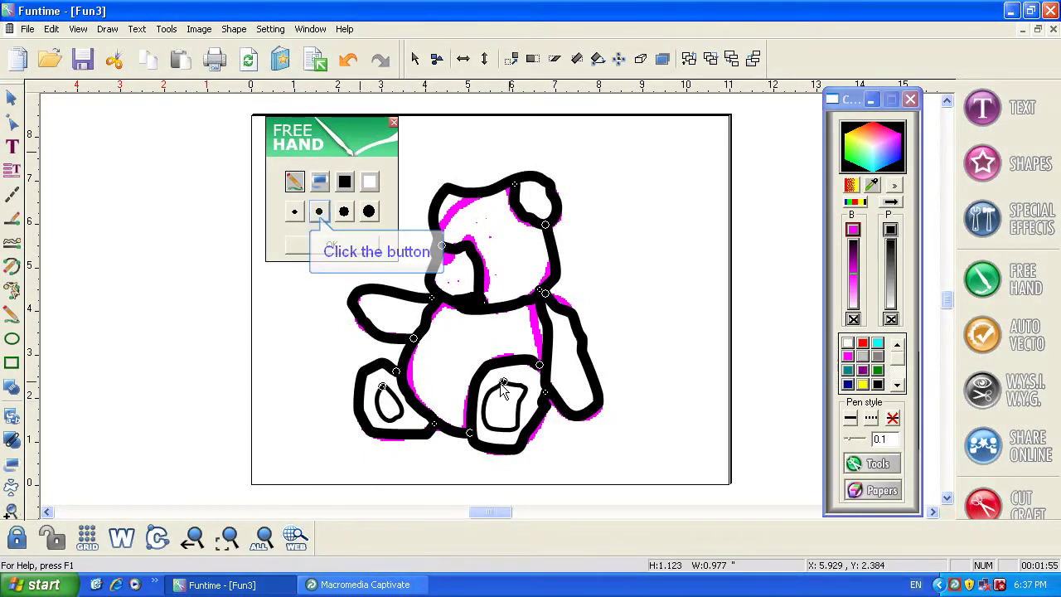
Step: Draw the bear's two eyes and nose with the second brush size and fill in their centres
left_click(320, 212)
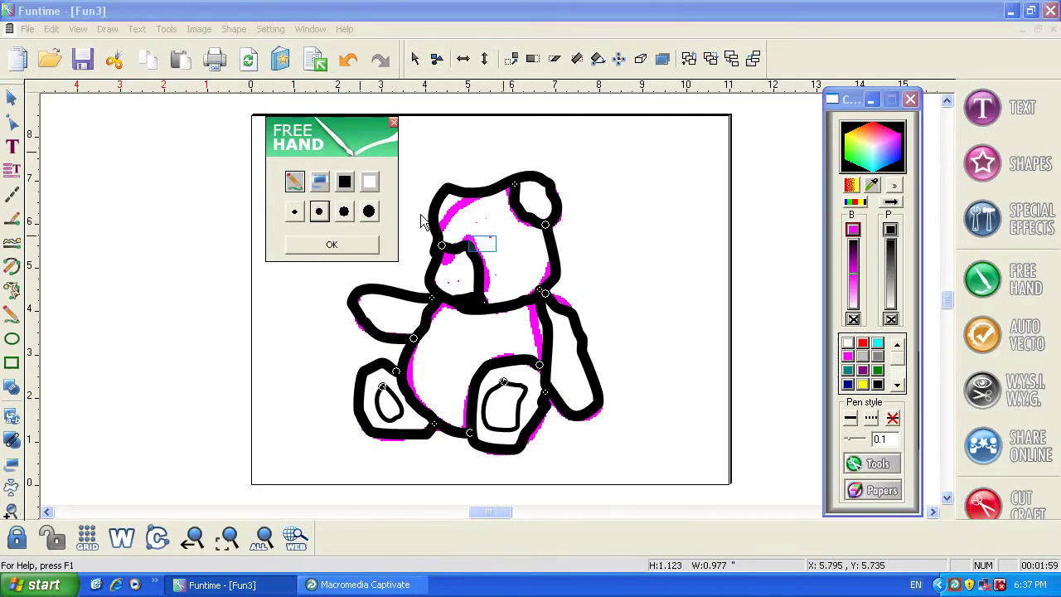
mouse_move(478, 242)
left_mouse_down()
mouse_move(496, 259)
mouse_move(491, 239)
mouse_move(483, 245)
left_mouse_up()
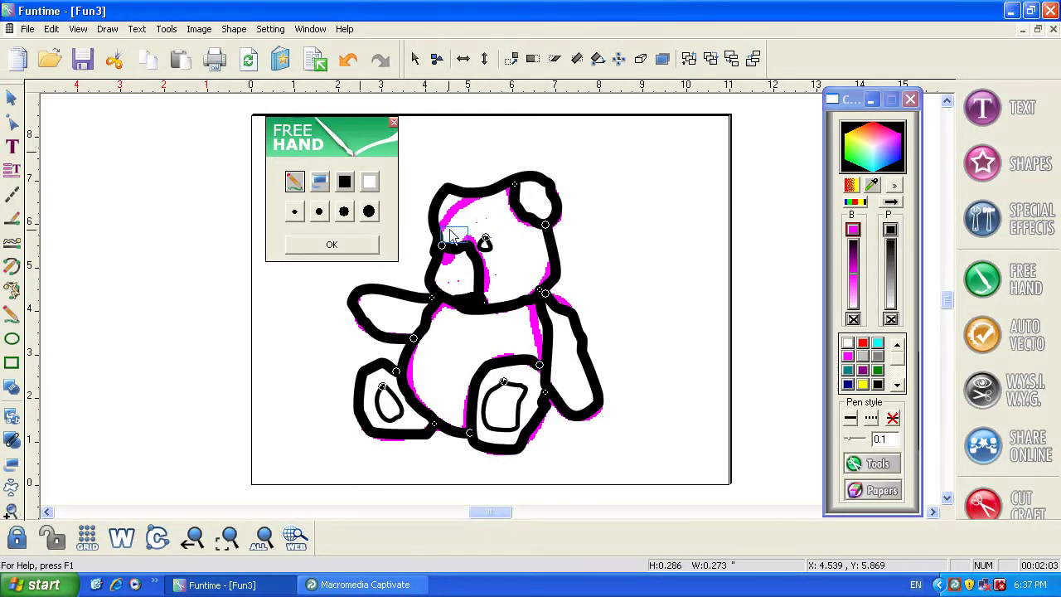
mouse_move(454, 238)
left_mouse_down()
mouse_move(454, 230)
mouse_move(459, 270)
mouse_move(451, 264)
left_mouse_up()
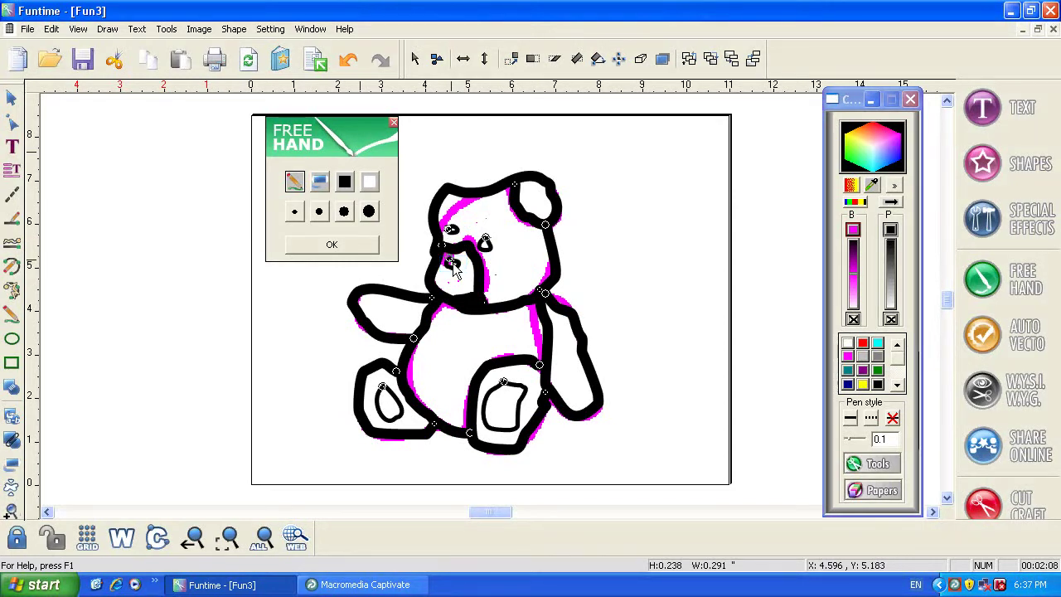
left_click(452, 266)
mouse_move(483, 248)
left_mouse_down()
mouse_move(490, 257)
mouse_move(483, 251)
left_mouse_up()
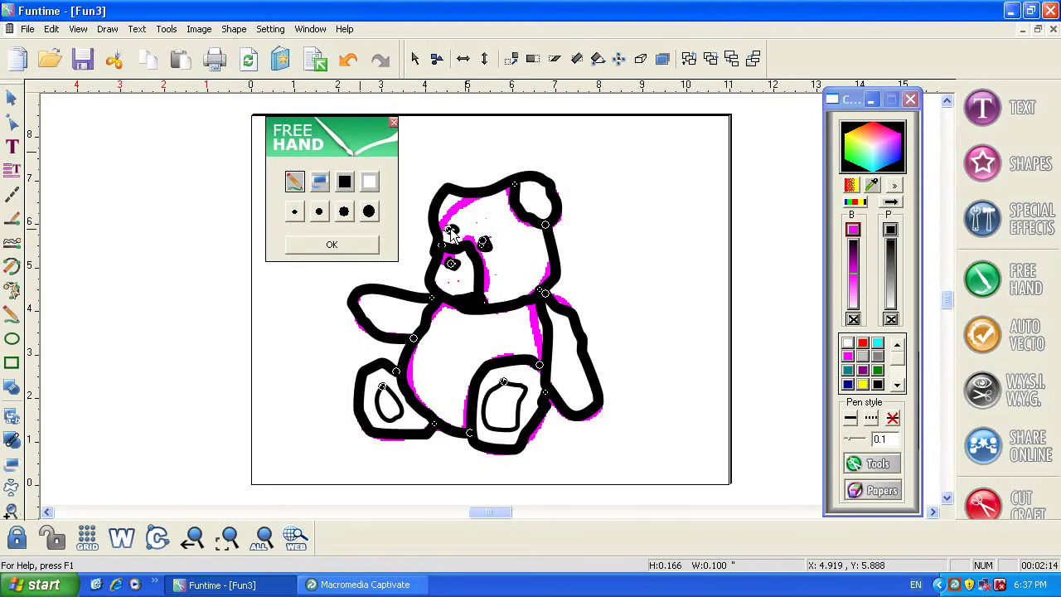
left_click_drag(449, 228, 455, 229)
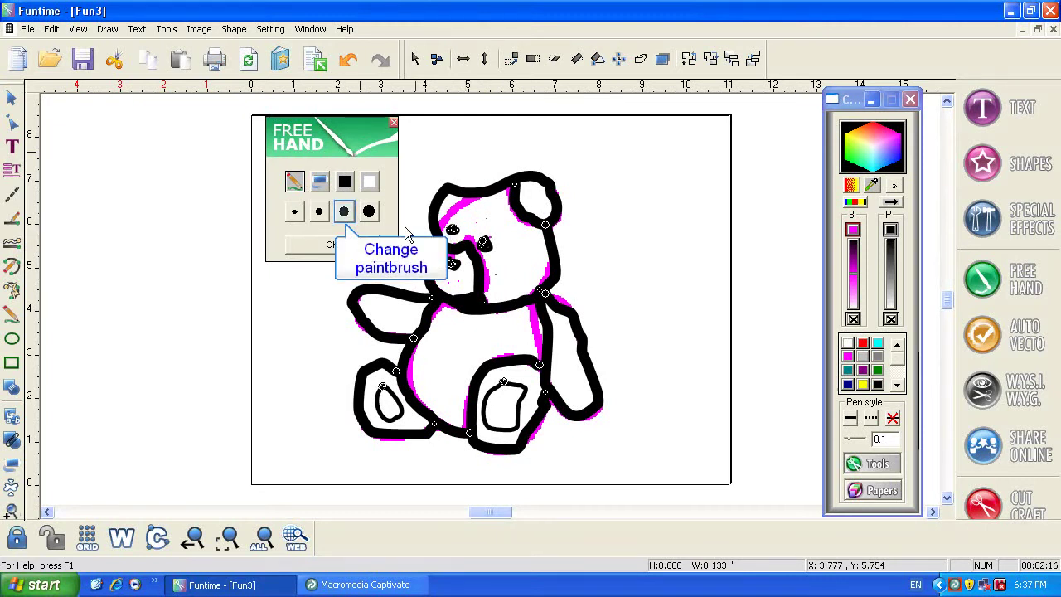
Step: Draw the line separating the bear's smaller ear from its head with the third brush size and finish the freehand drawing
left_click(345, 213)
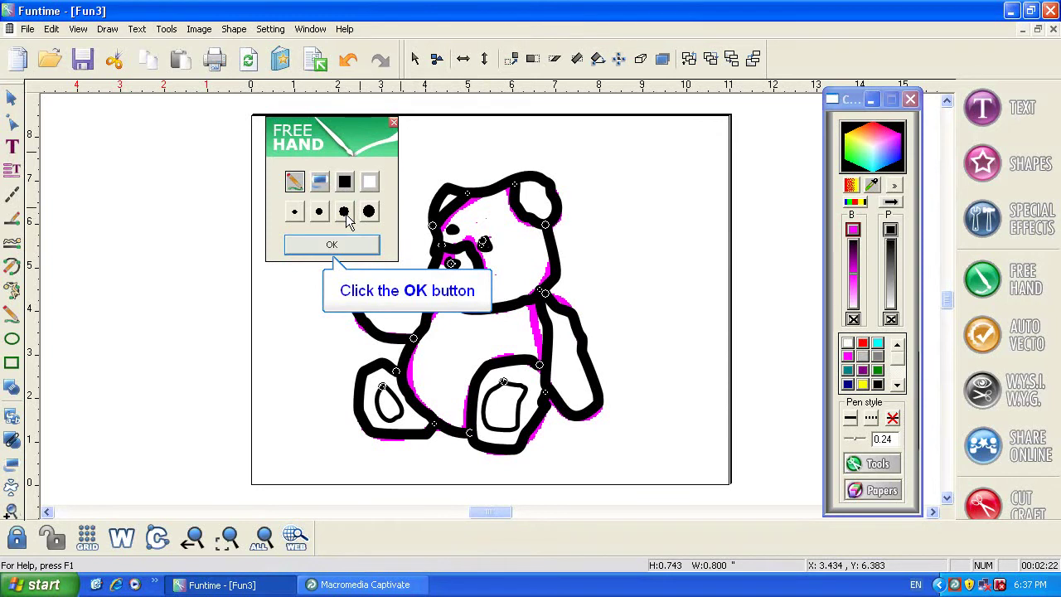
left_click(332, 245)
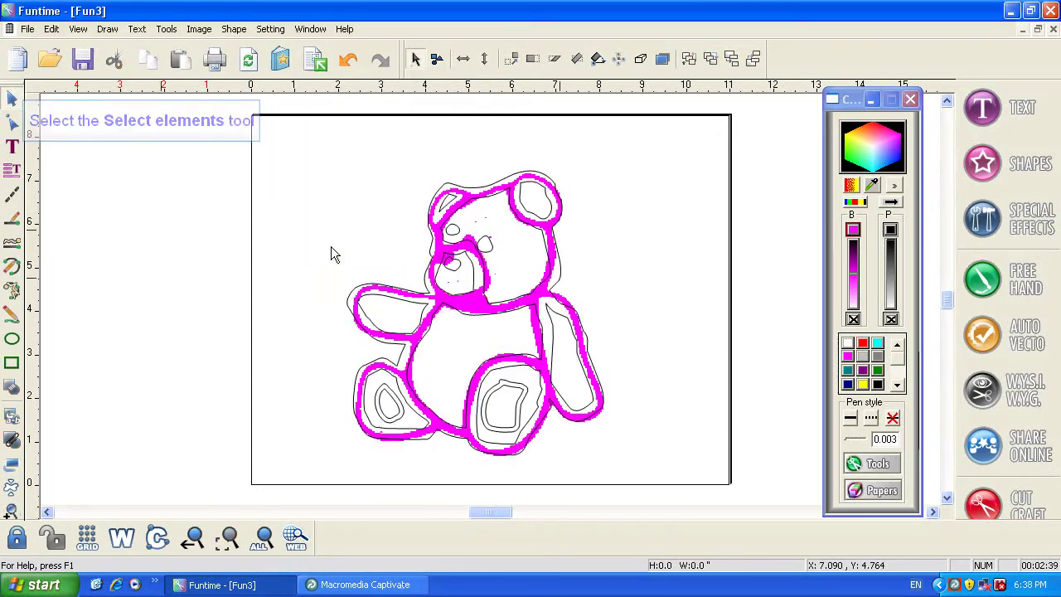
Step: Move the magenta bear image off the traced outlines, toward the right edge of the page
left_click(12, 98)
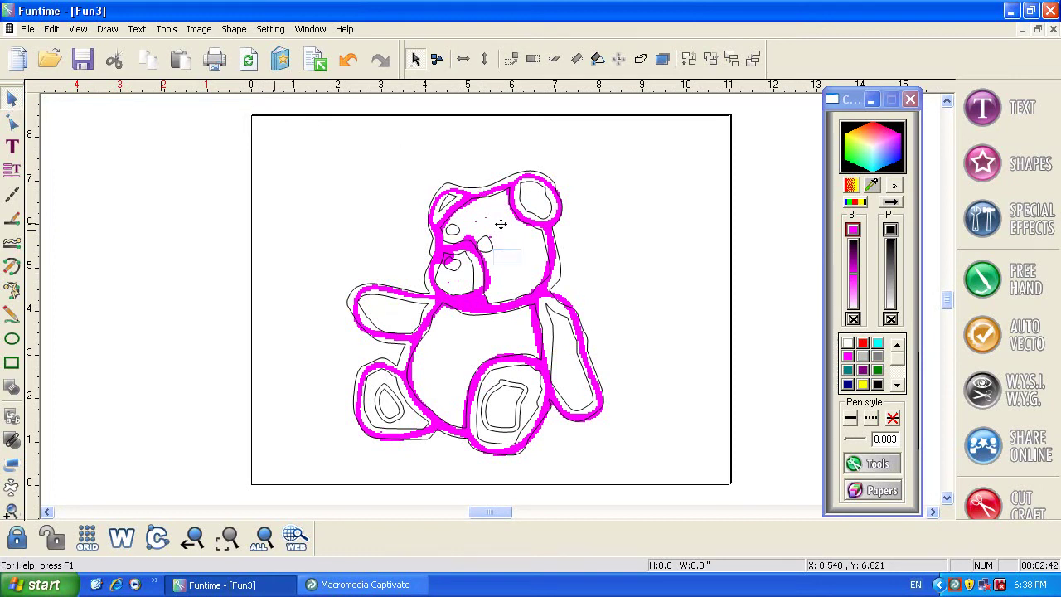
left_click_drag(507, 257, 808, 250)
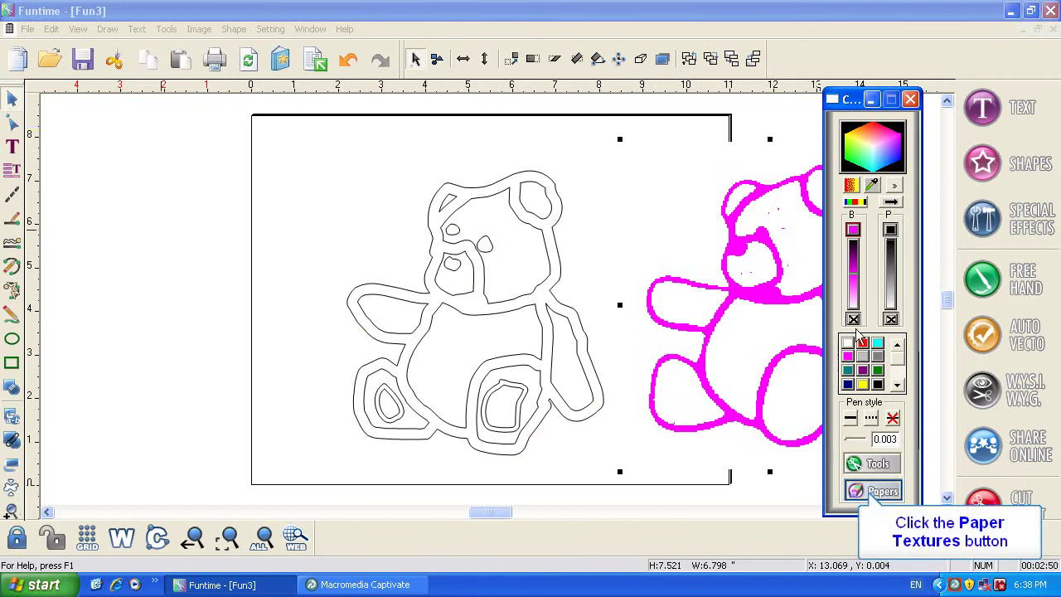
Step: Fill the inside of the bear's raised arm with the April 18-1005 paper texture from the Birthstones Cardstock collection
left_click(881, 490)
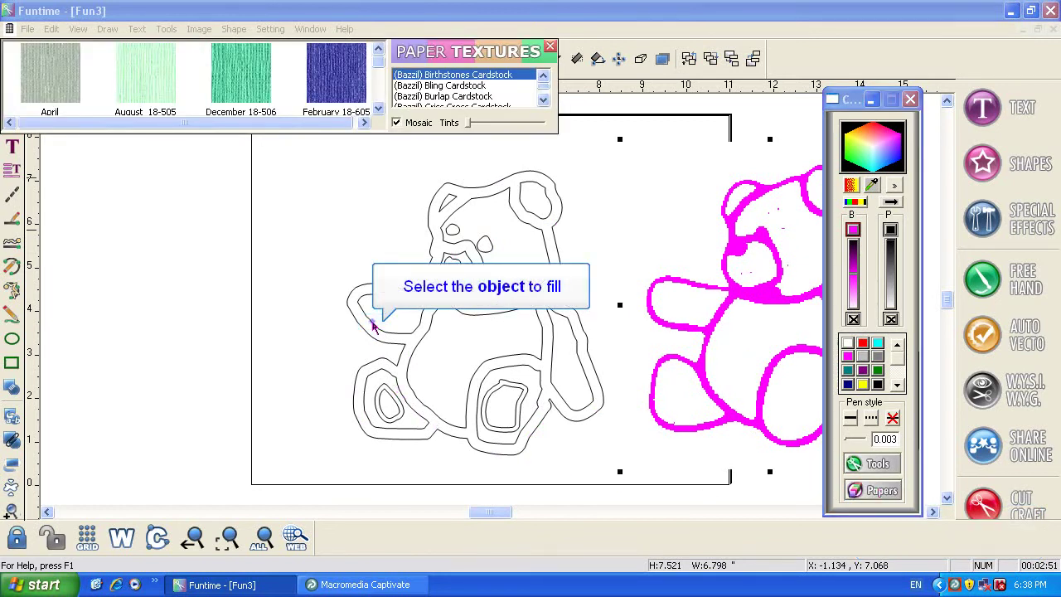
left_click(373, 325)
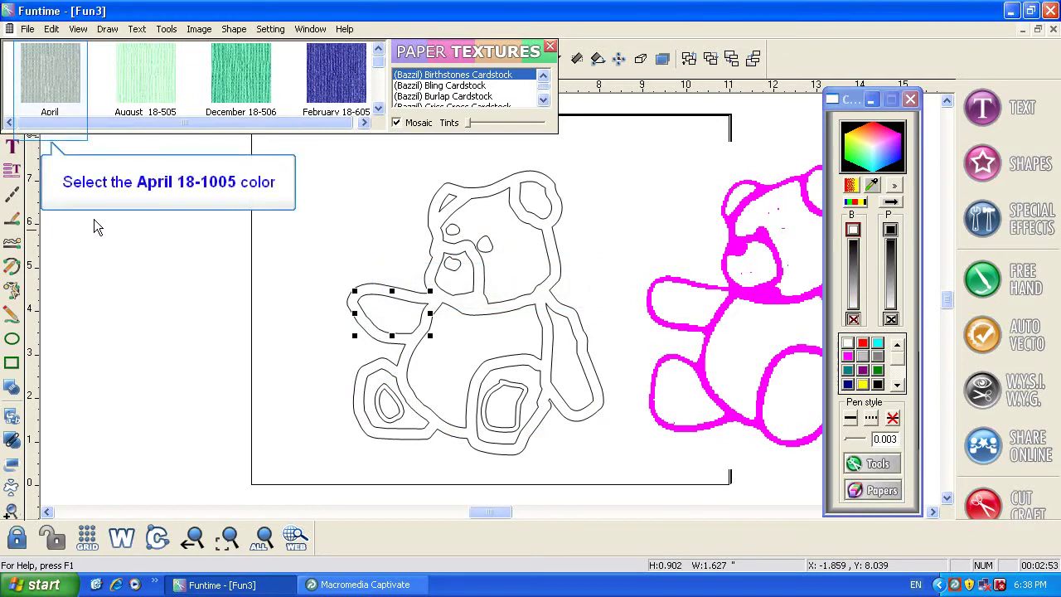
left_click(55, 79)
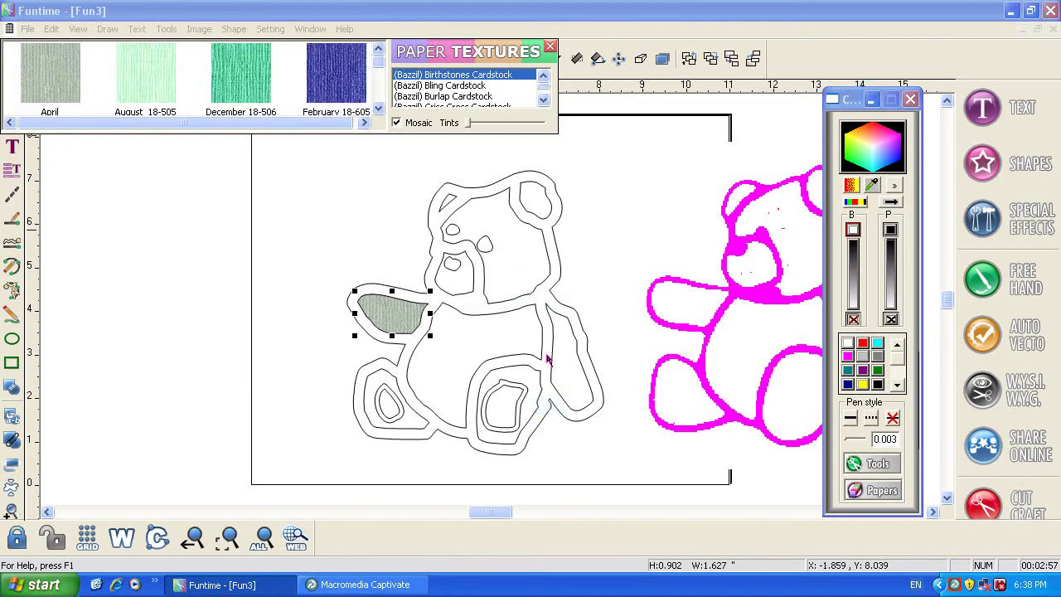
Step: Fill the bear's main outline shape with the July 18-206 Birthstones Cardstock texture and deselect it
left_click(550, 410)
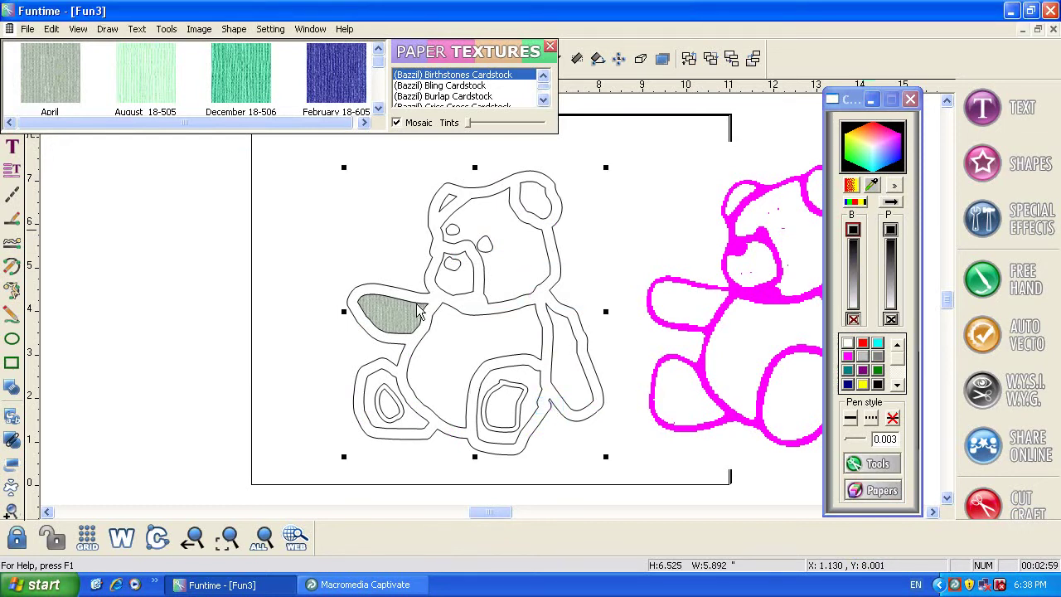
mouse_move(378, 66)
left_mouse_down()
mouse_move(378, 91)
mouse_move(377, 76)
left_mouse_up()
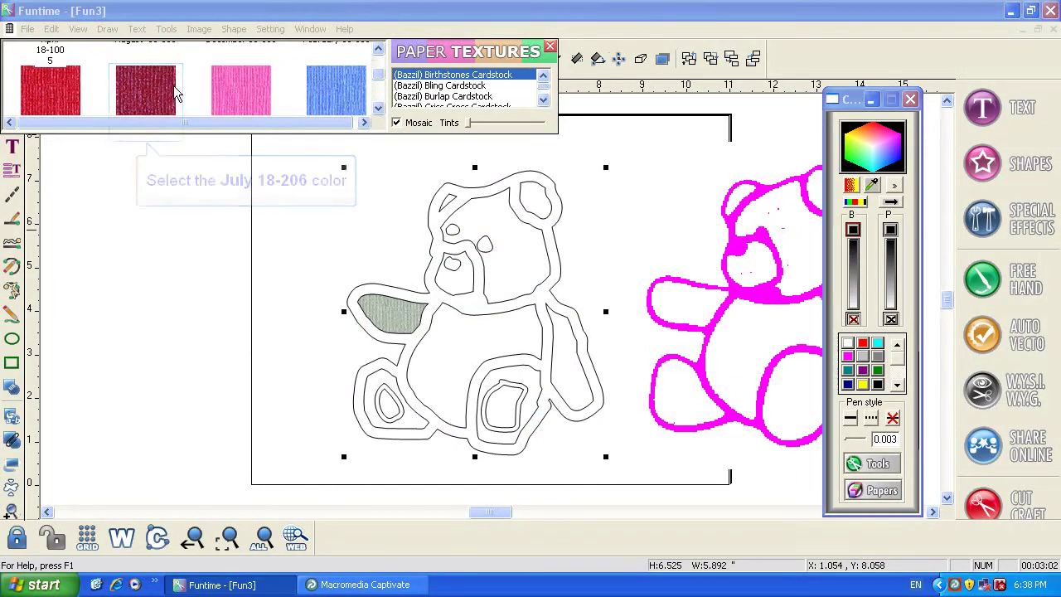
left_click(155, 100)
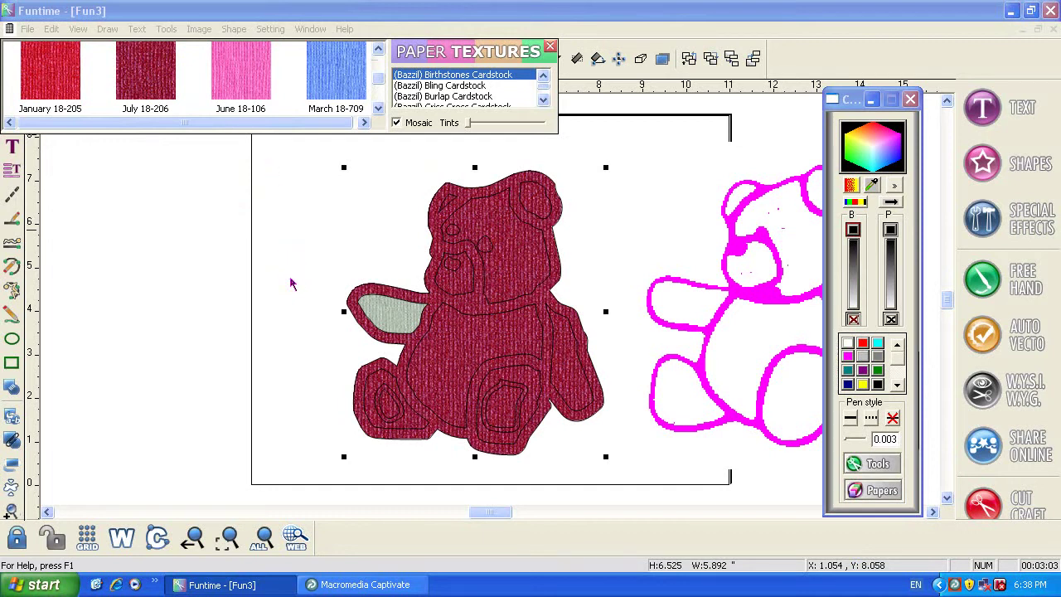
left_click(291, 284)
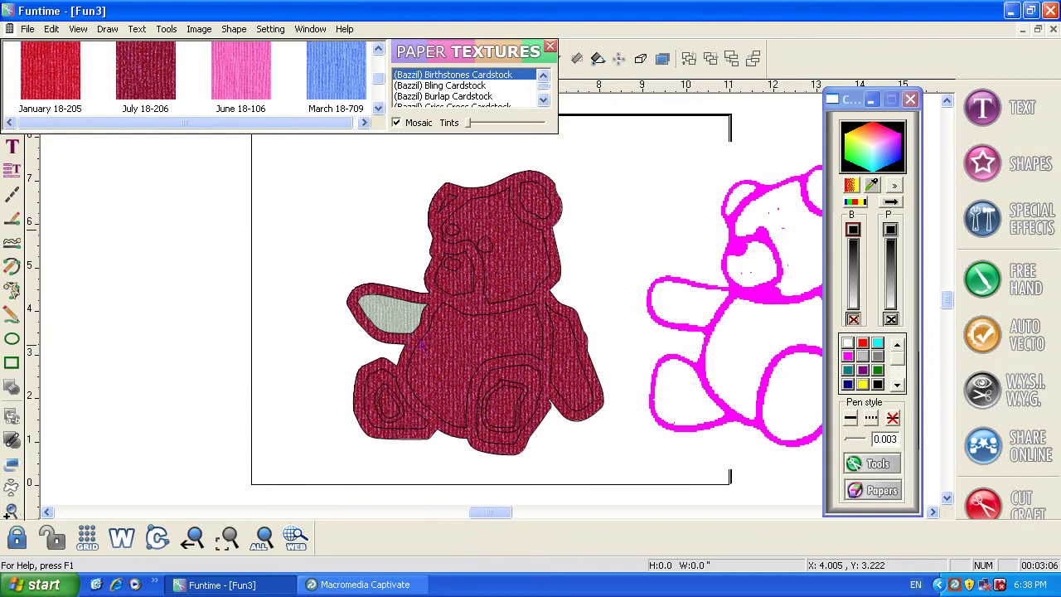
Step: Fill the bear's belly with the November 18-405 Birthstones Cardstock texture and close the paper textures
left_click(401, 323)
mouse_move(378, 82)
left_mouse_down()
mouse_move(377, 63)
mouse_move(381, 101)
left_mouse_up()
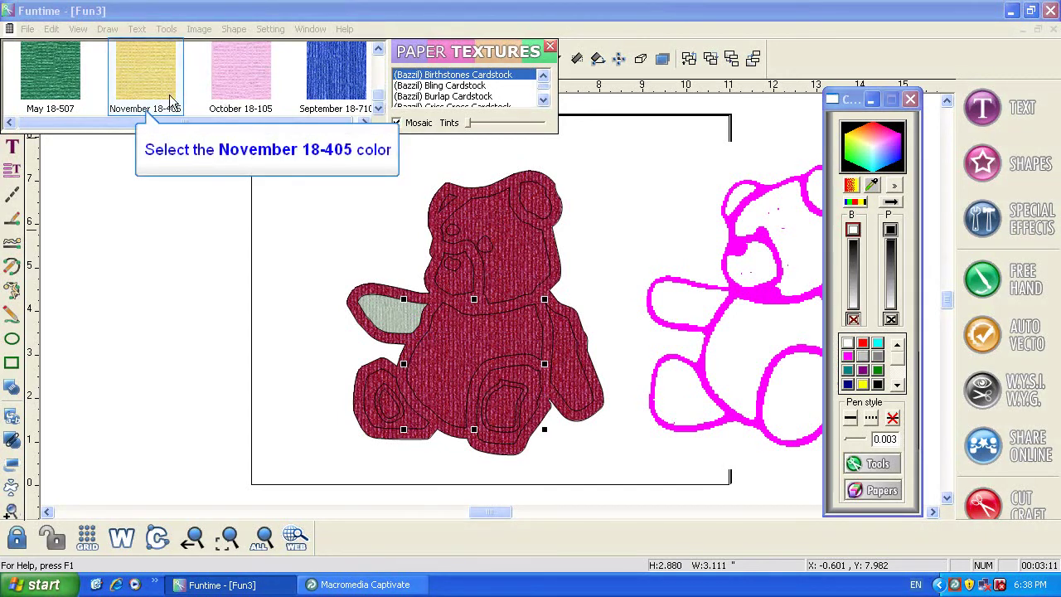
left_click(152, 77)
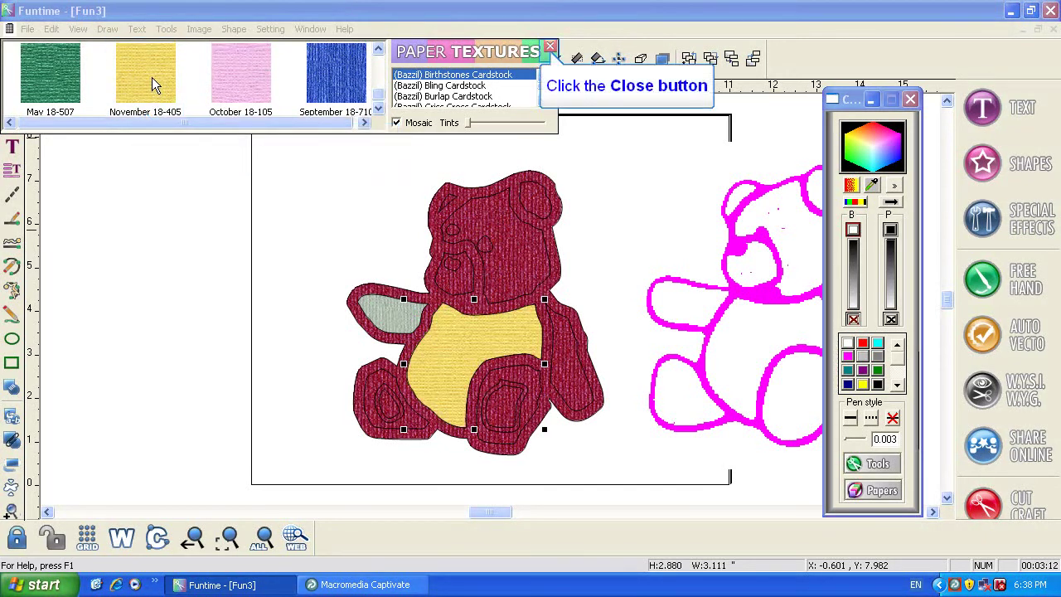
left_click(551, 47)
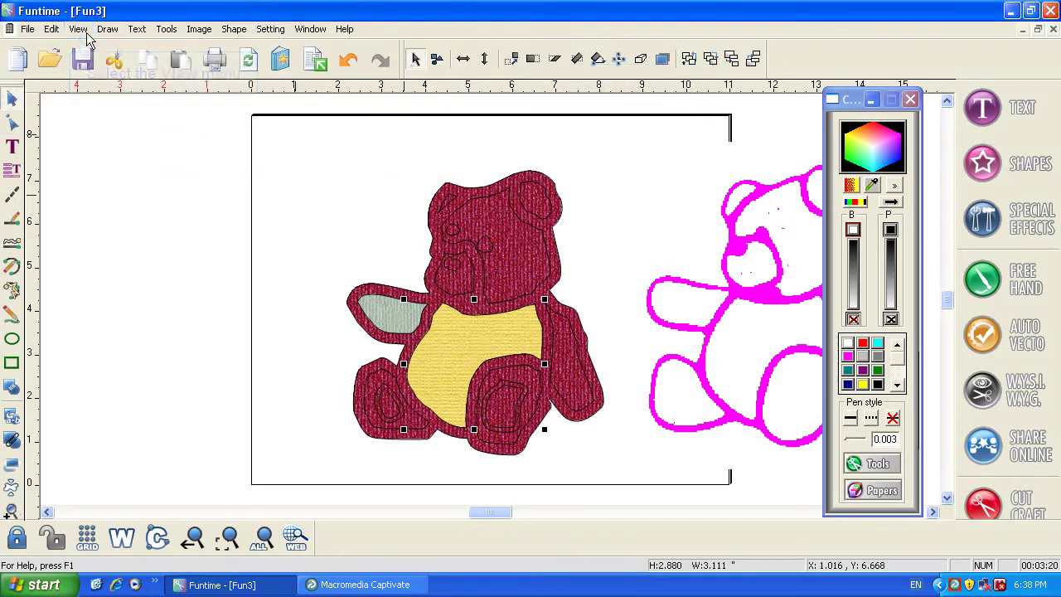
Step: Show the construction points and wire frame, and examine the points along the bear's outlines around the raised arm
left_click(83, 31)
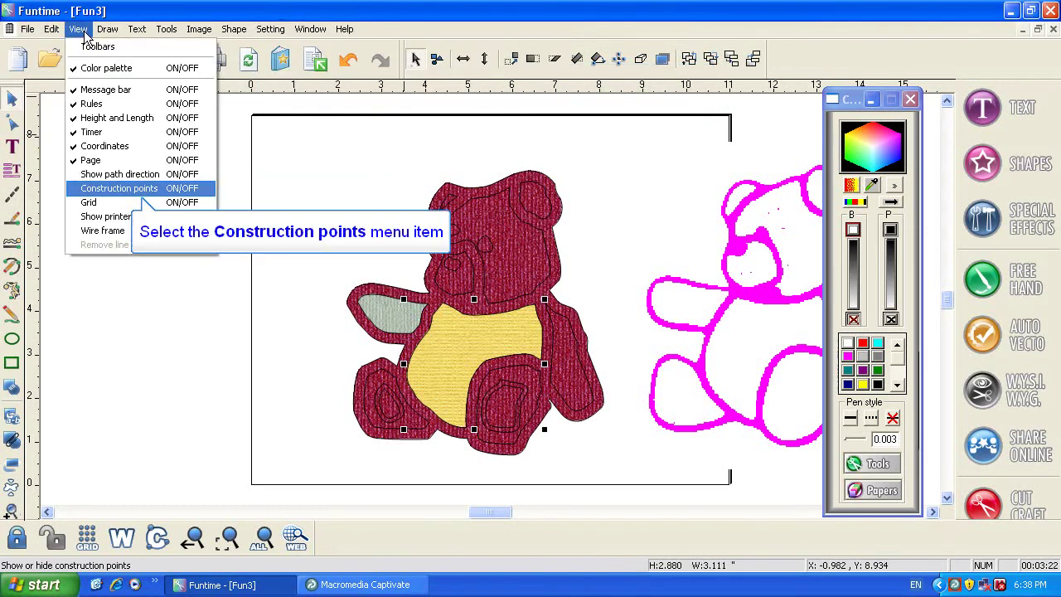
left_click(141, 191)
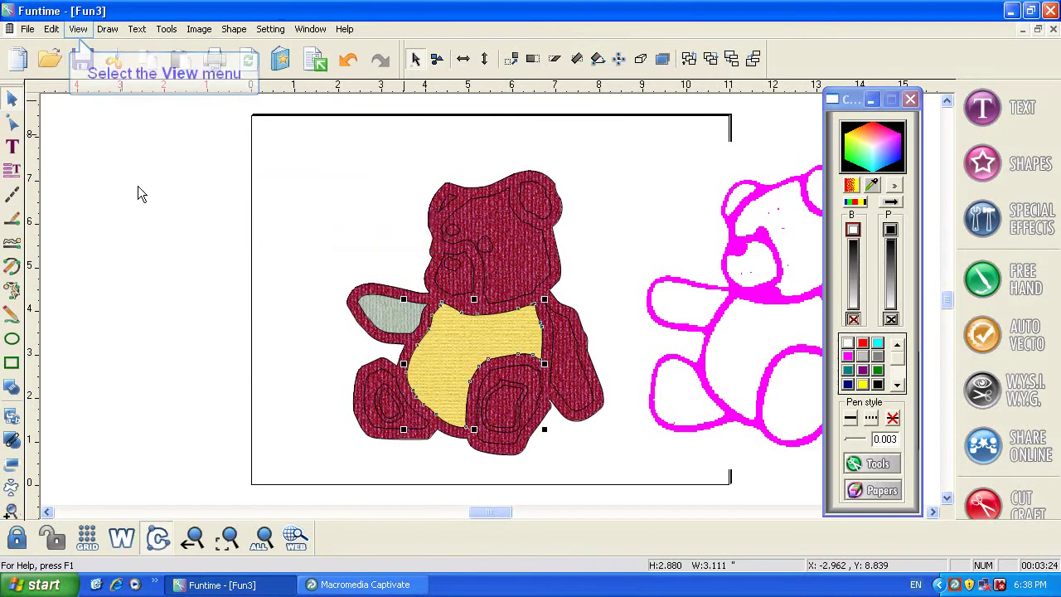
left_click(76, 31)
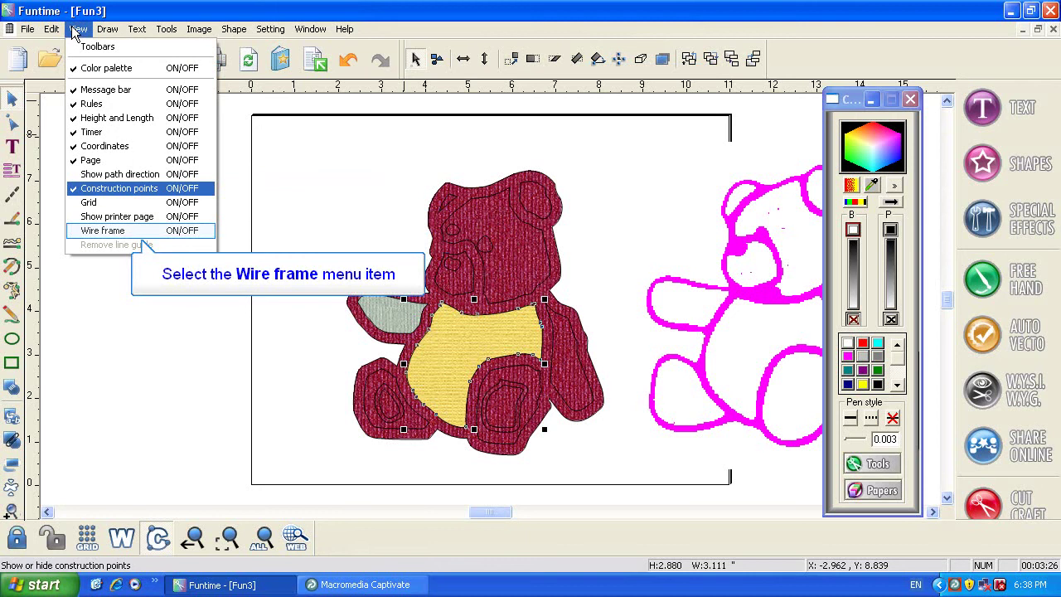
left_click(139, 230)
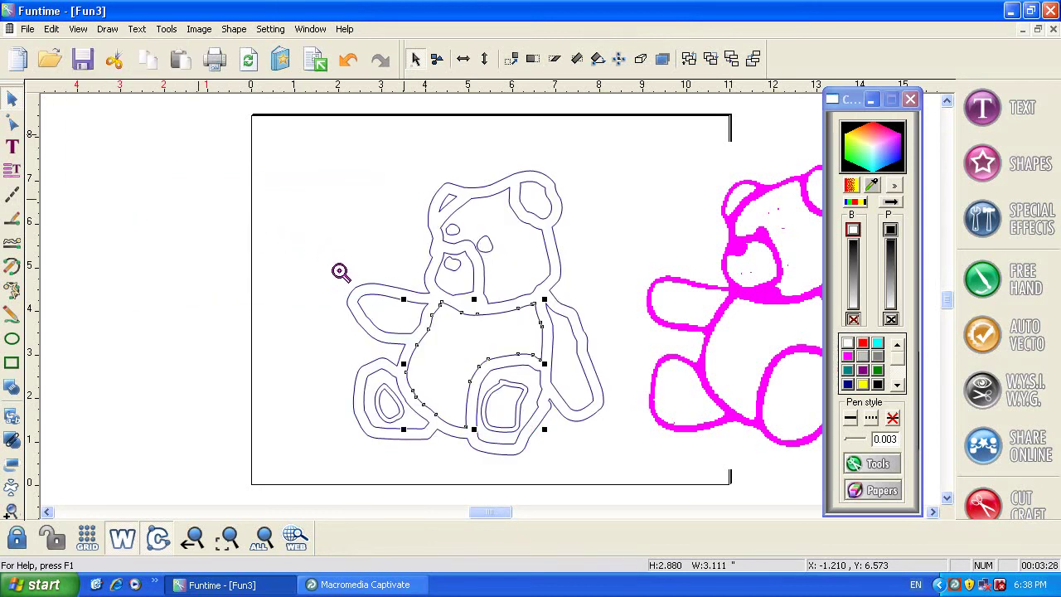
left_click_drag(326, 264, 464, 371)
mouse_move(508, 283)
left_mouse_down()
mouse_move(498, 290)
mouse_move(510, 295)
left_mouse_up()
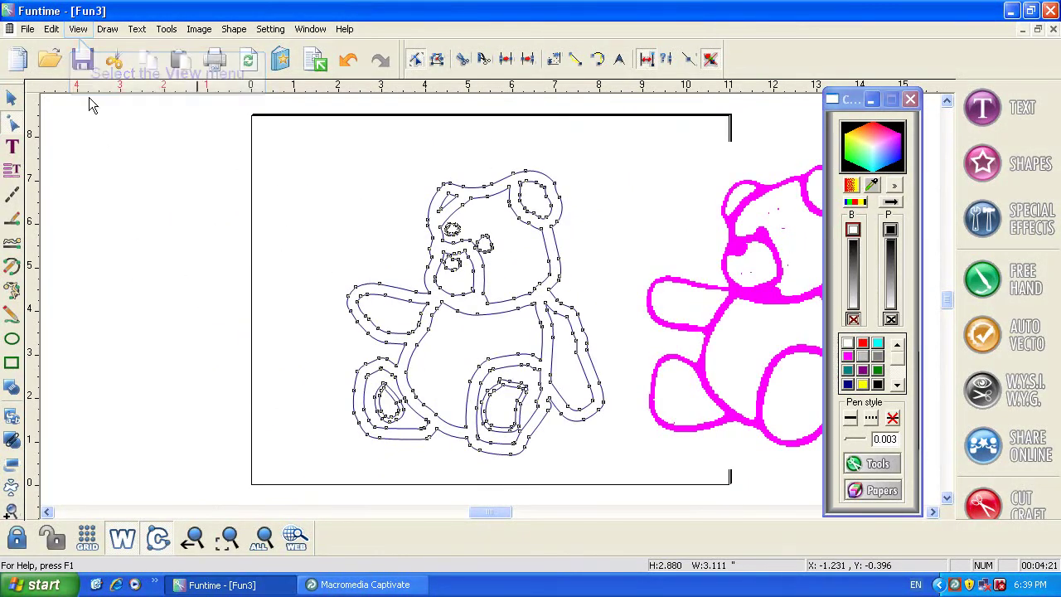
Step: Turn off the wire frame and construction points display and refresh the drawing
left_click(78, 30)
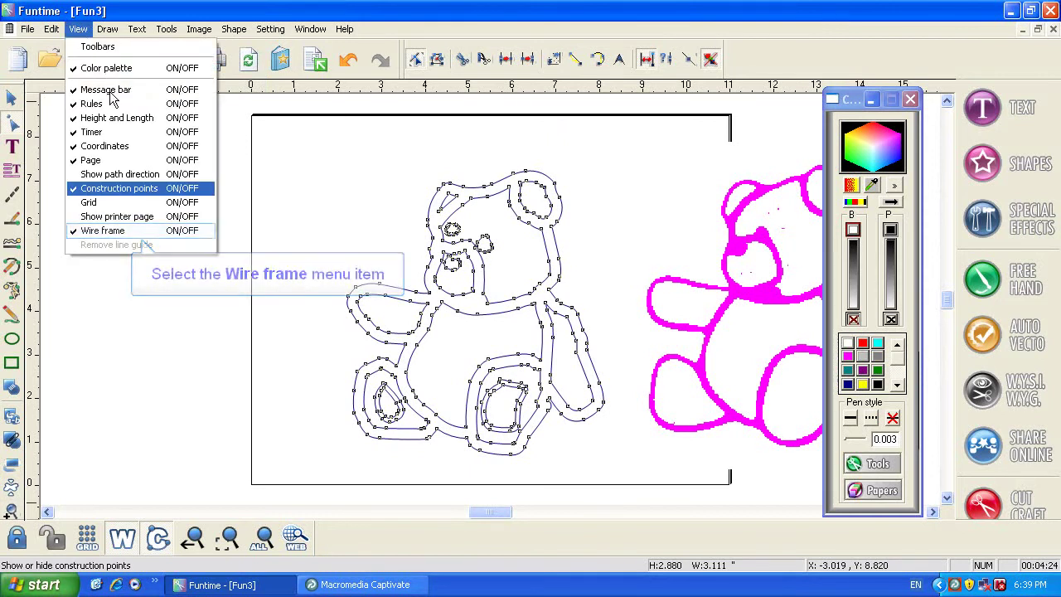
left_click(117, 232)
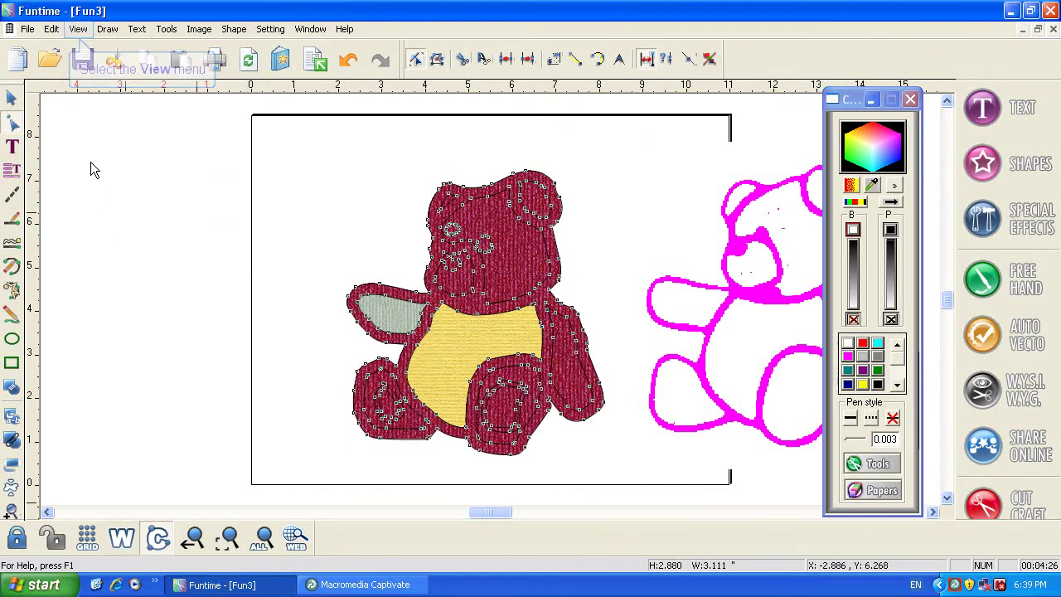
left_click(84, 29)
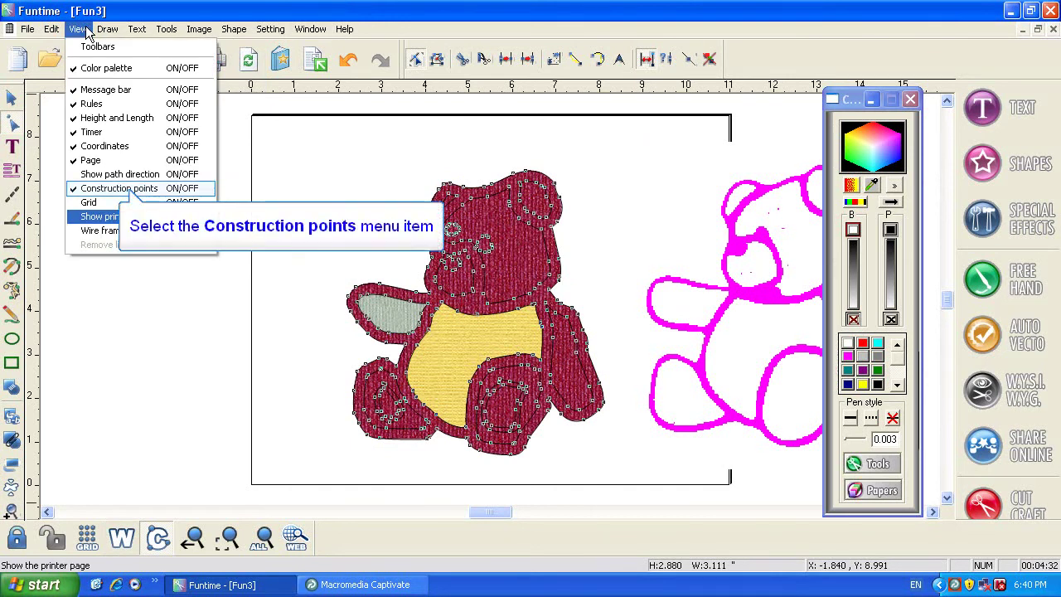
left_click(125, 188)
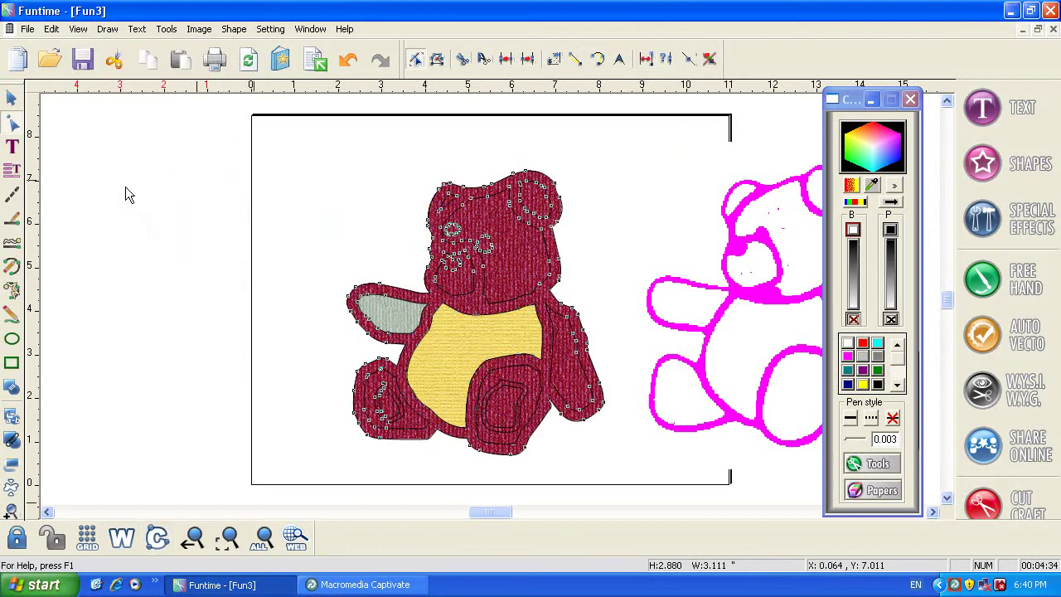
left_click(249, 61)
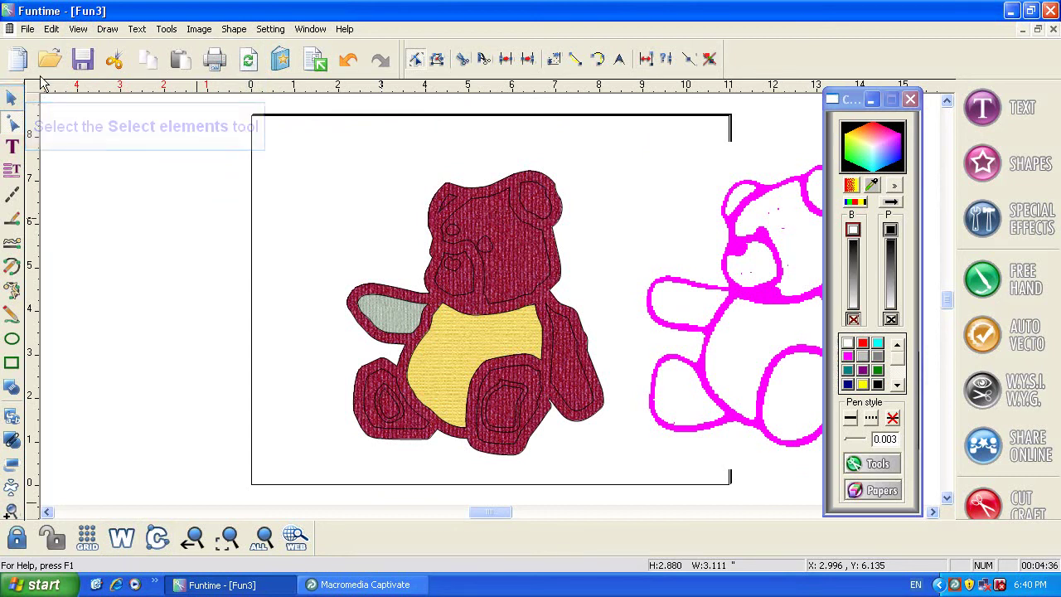
Step: Select the inner face shape of the bear, fill it with plain white and deselect it
left_click(11, 123)
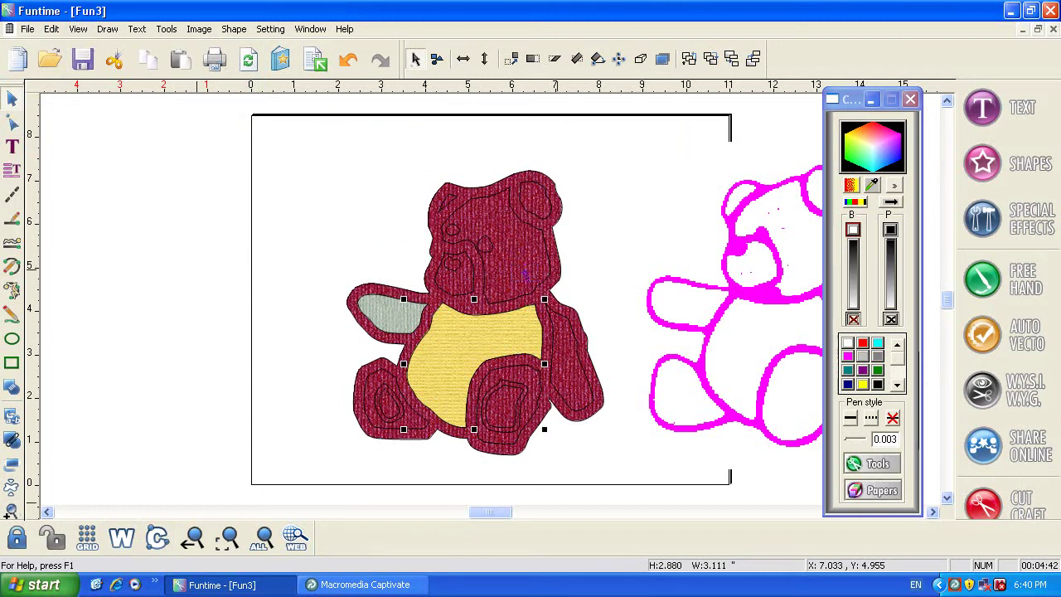
left_click(557, 267)
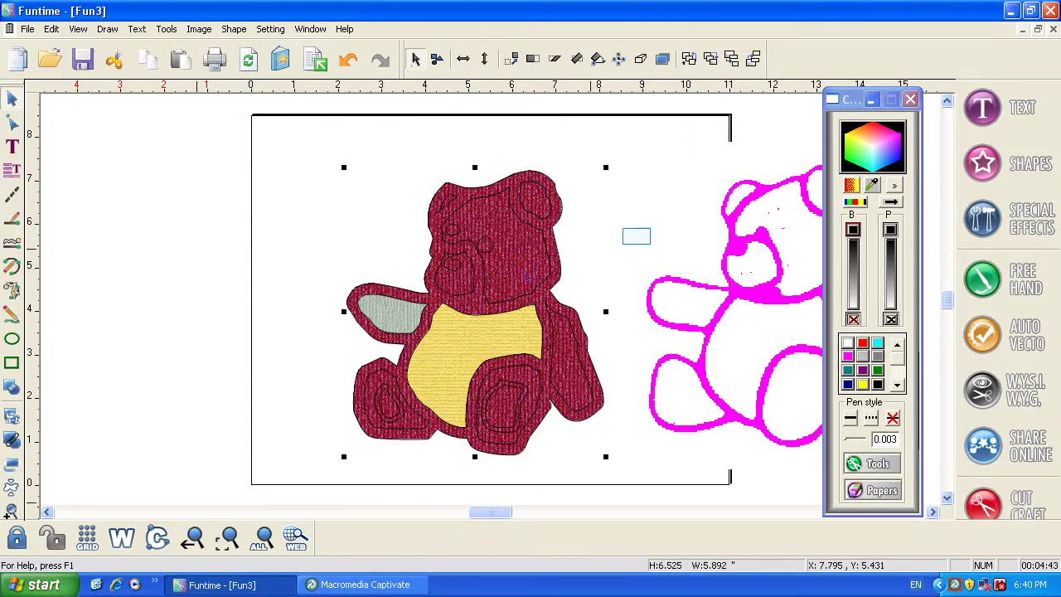
left_click(639, 242)
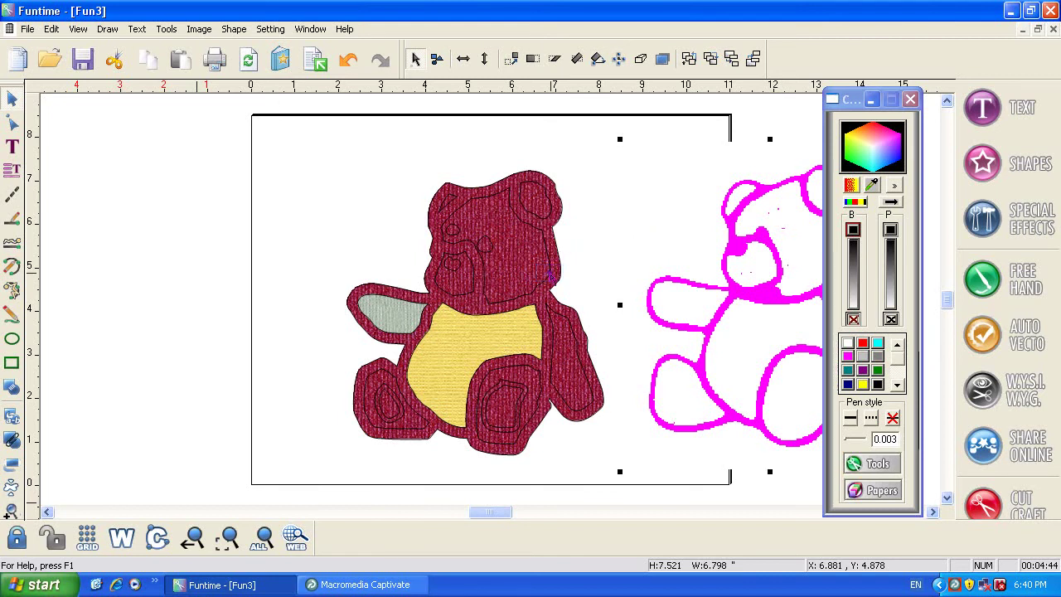
left_click(550, 274)
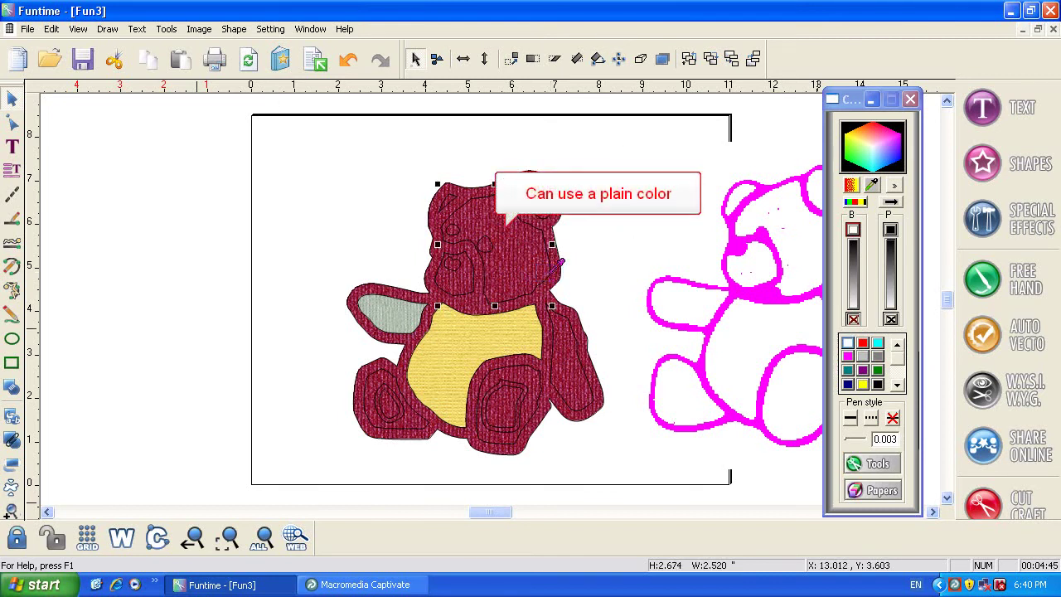
left_click(846, 343)
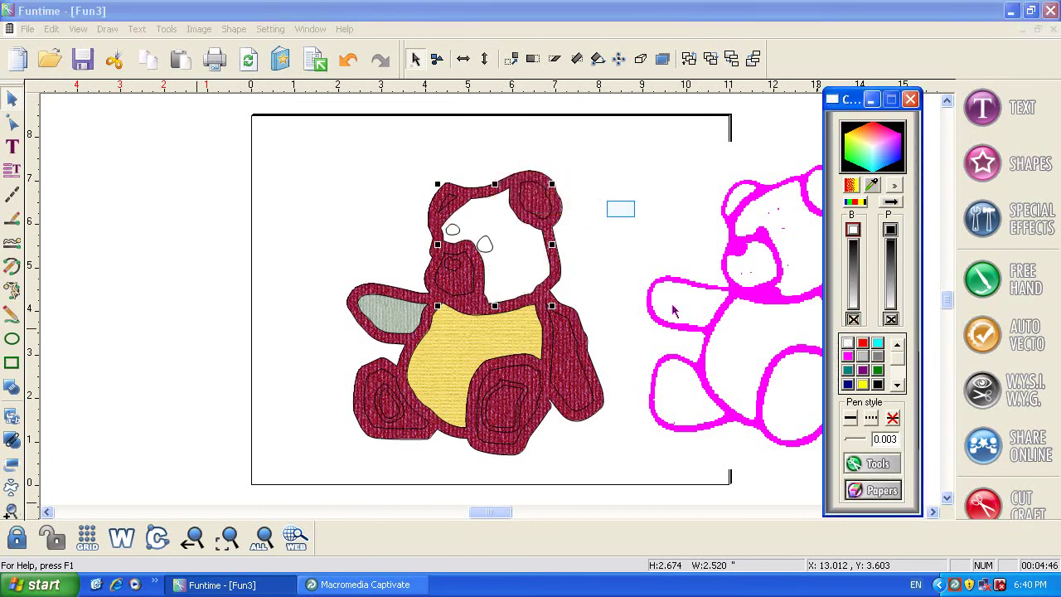
left_click(623, 215)
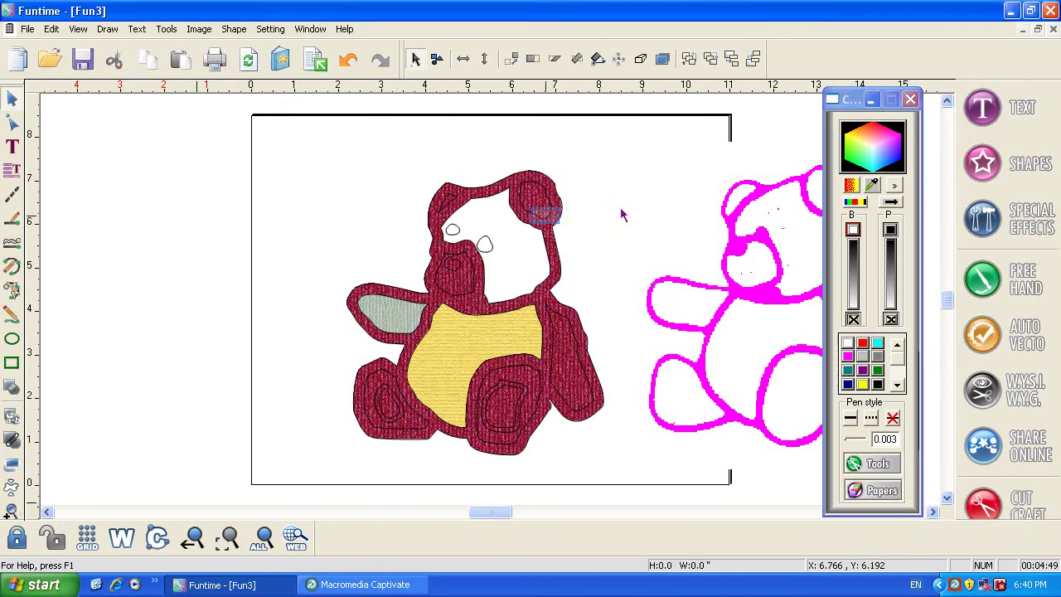
Step: Try plain navy blue, yellow and cyan fills on the inside of the bear's larger ear
left_click(547, 217)
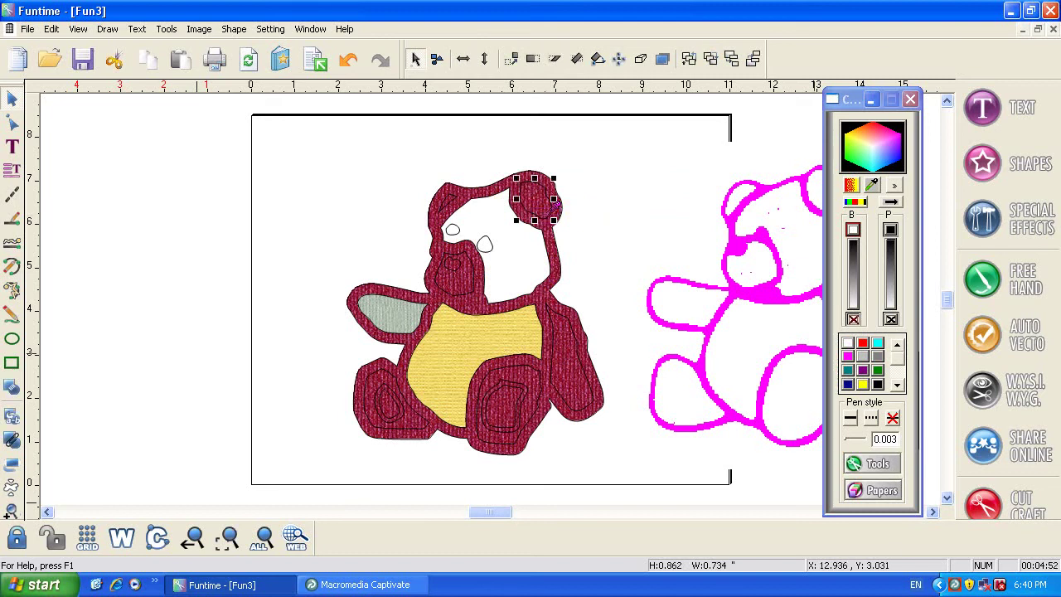
left_click(849, 382)
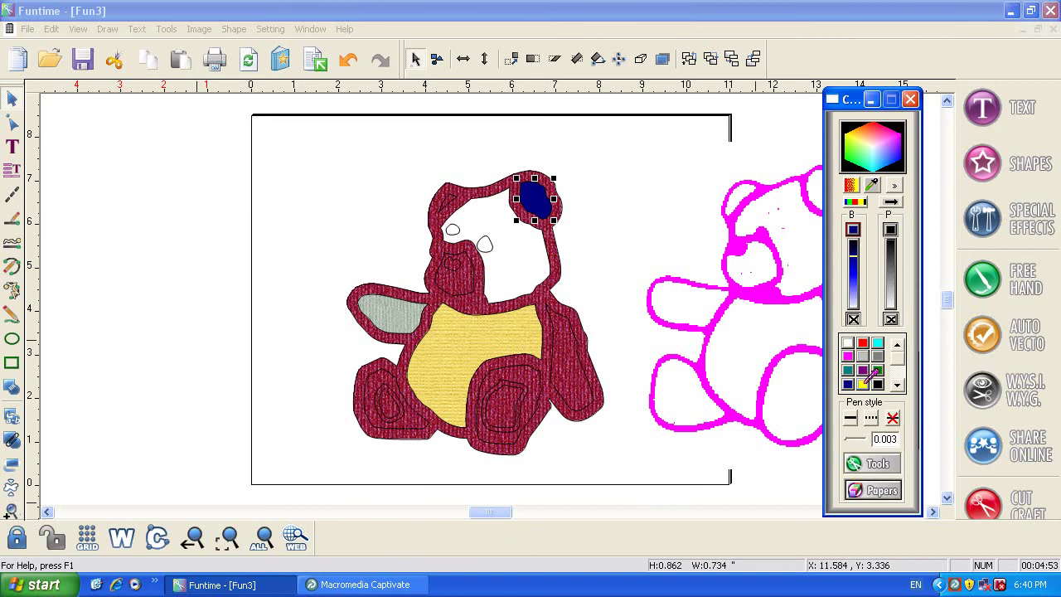
left_click(864, 381)
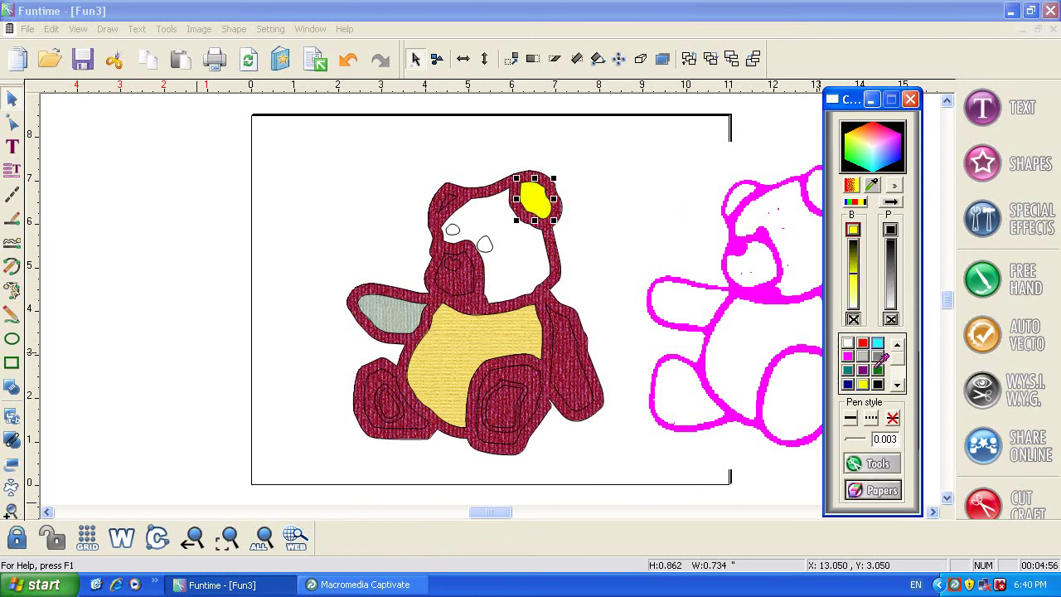
left_click(878, 343)
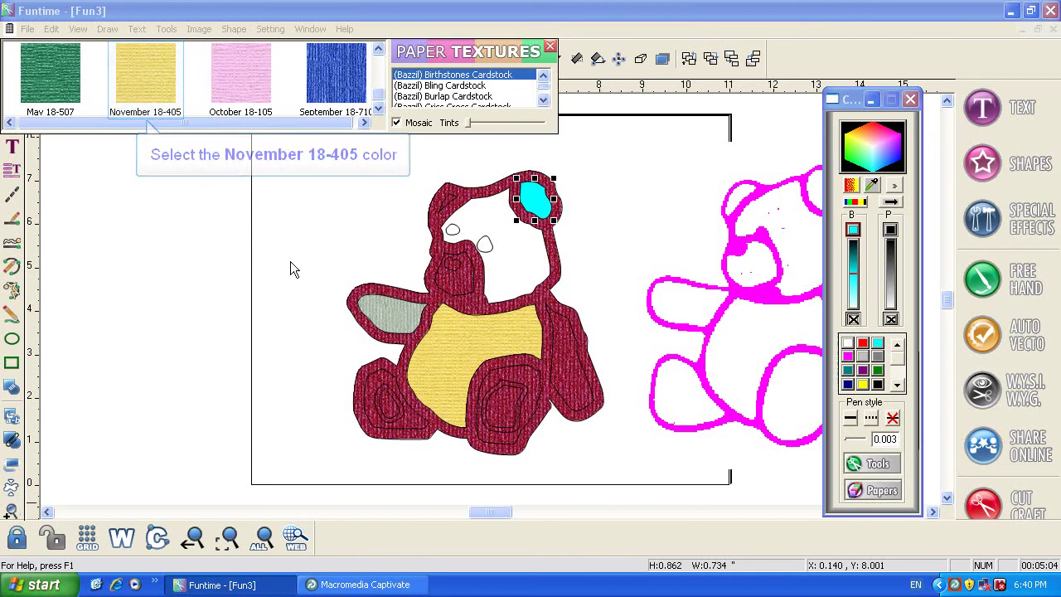
Step: Fill the insides of the bear's larger and smaller ears with the November 18-405 texture
left_click(145, 80)
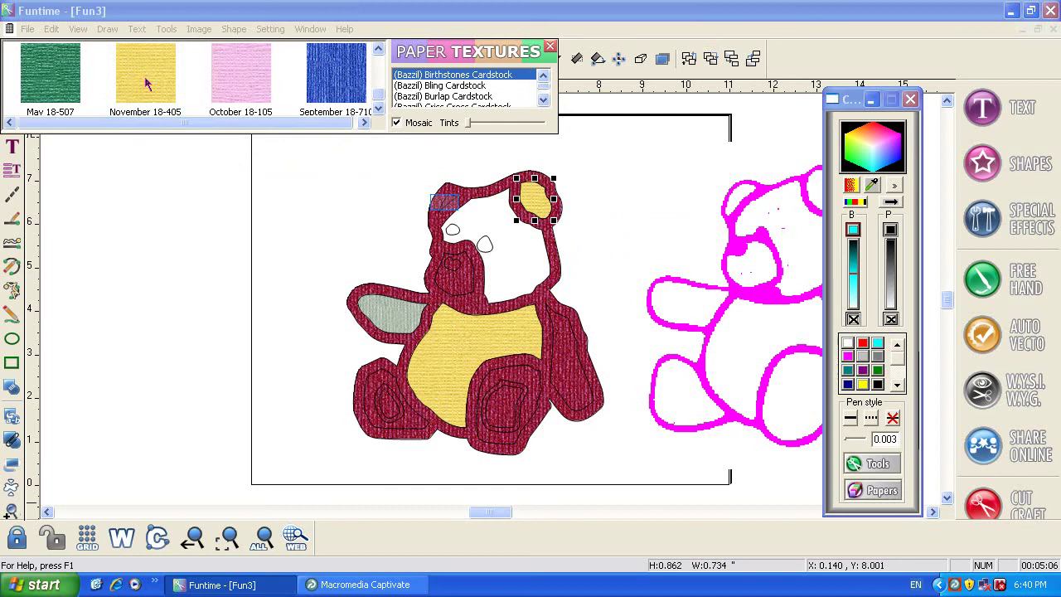
left_click(445, 201)
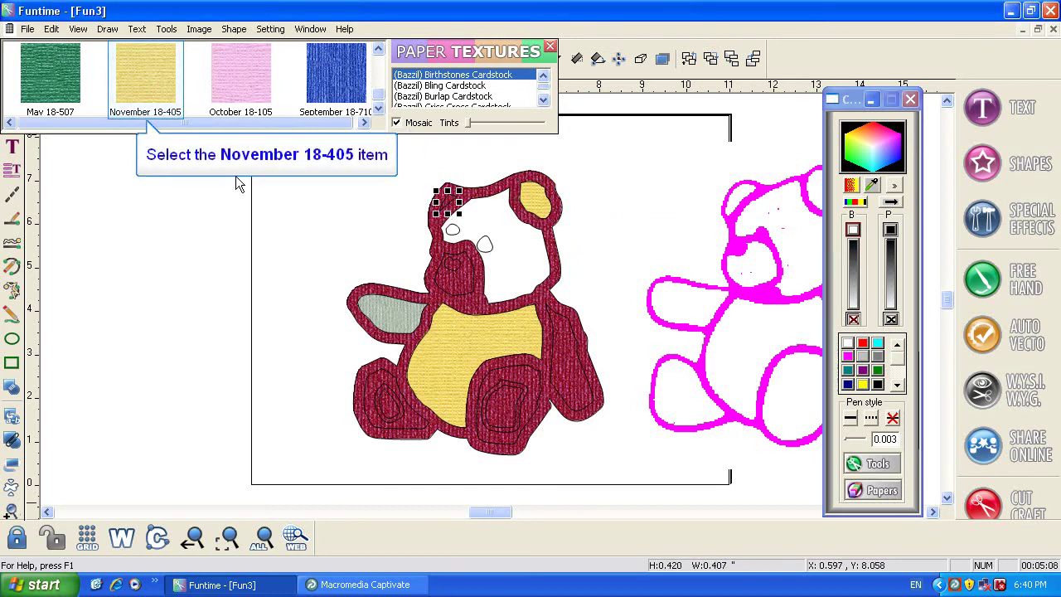
left_click(150, 91)
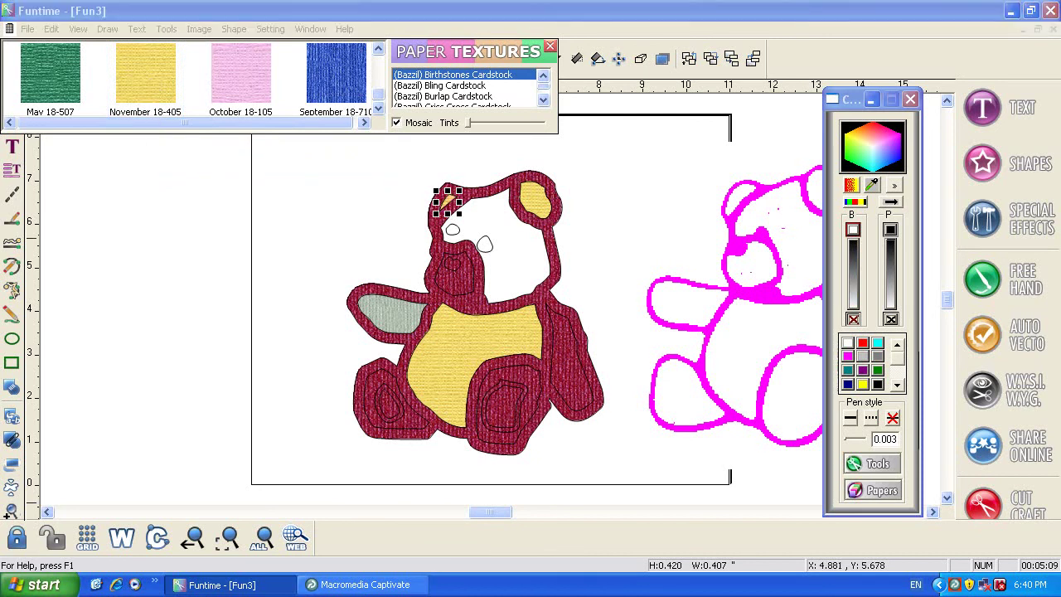
Step: From Bling Cardstock, fill the bear's face and muzzle with the Blank Check texture and its eyes and nose with Black Tie 18-100
key("Tab")
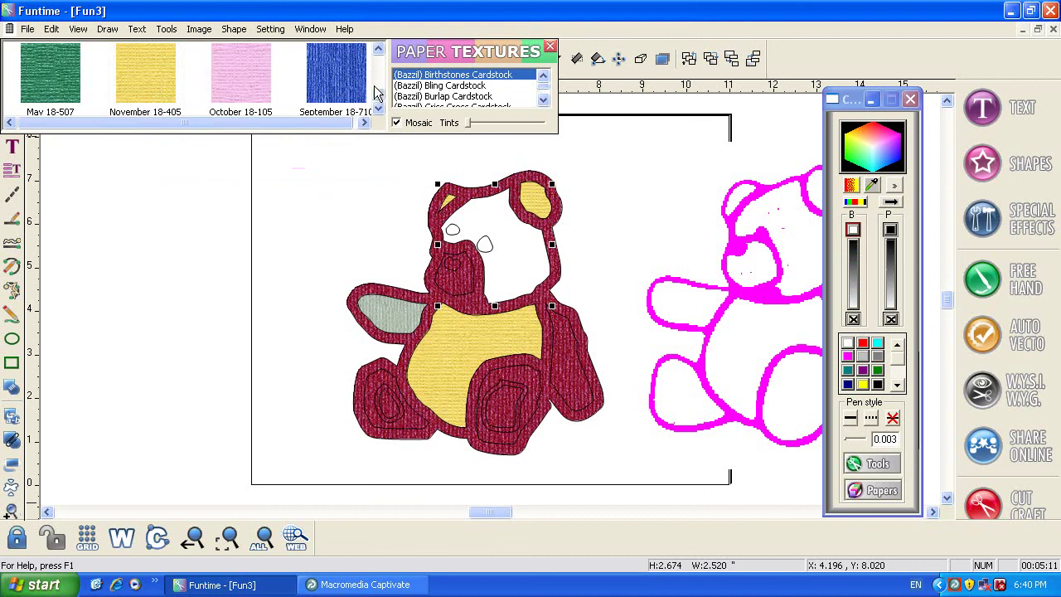
left_click(439, 85)
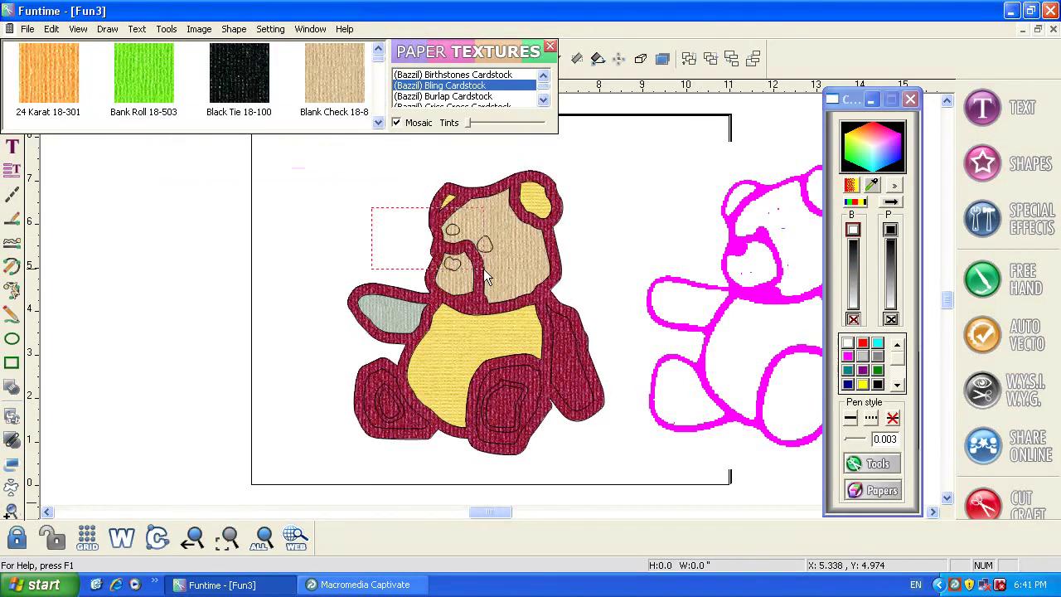
left_click_drag(487, 275, 498, 276)
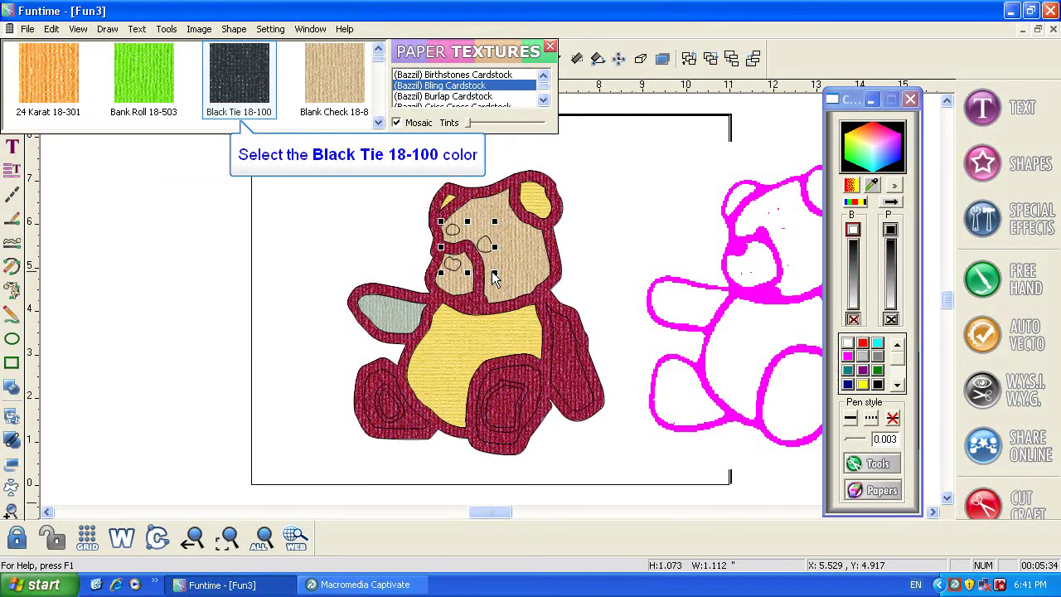
left_click(226, 80)
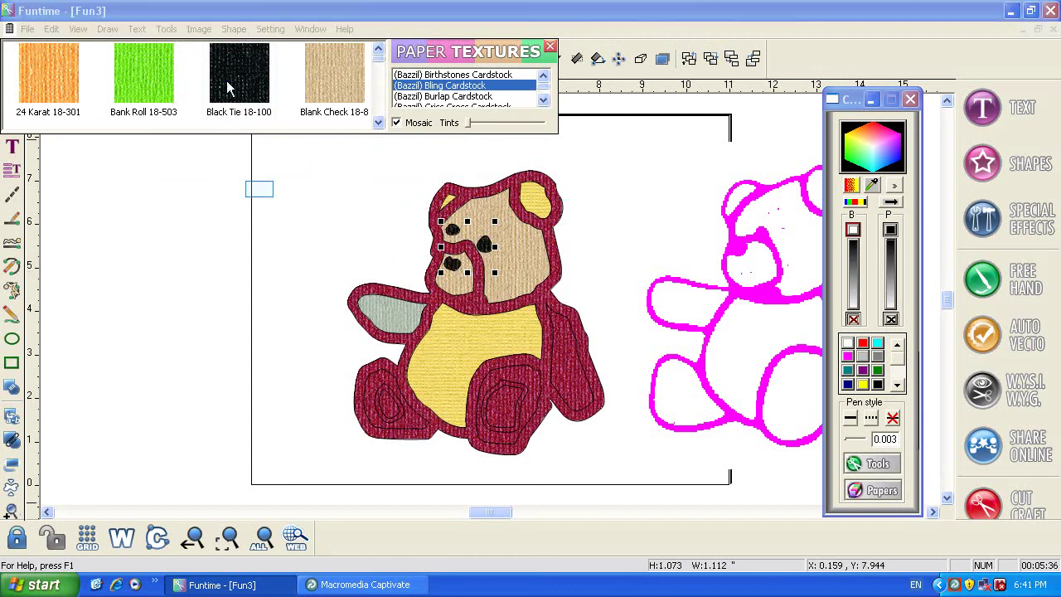